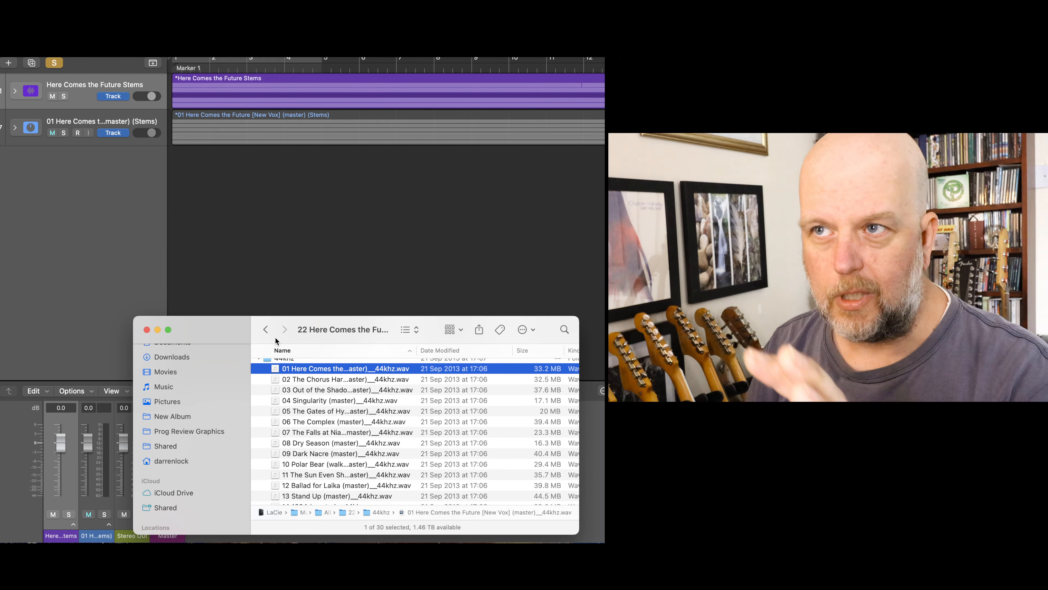
- Add 01 Here Comes the Future [New Vox] (master)__44khz.wav to the project as a new audio track and solo it
drag(310, 369, 169, 182)
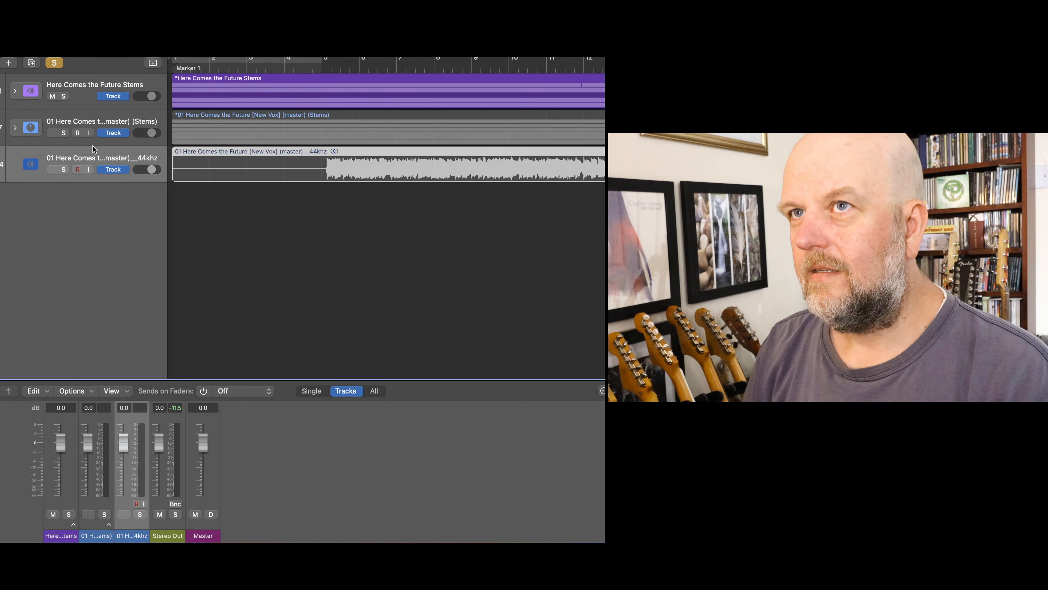
click(63, 169)
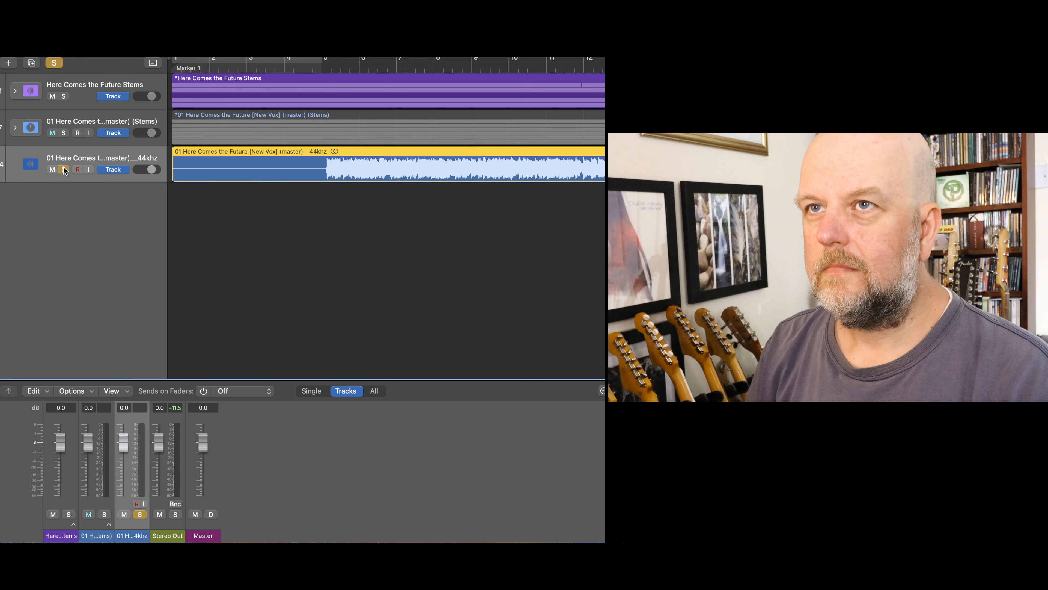
- Audition the soloed full master track starting just before bar 5, and stop playback after a few bars
click(317, 66)
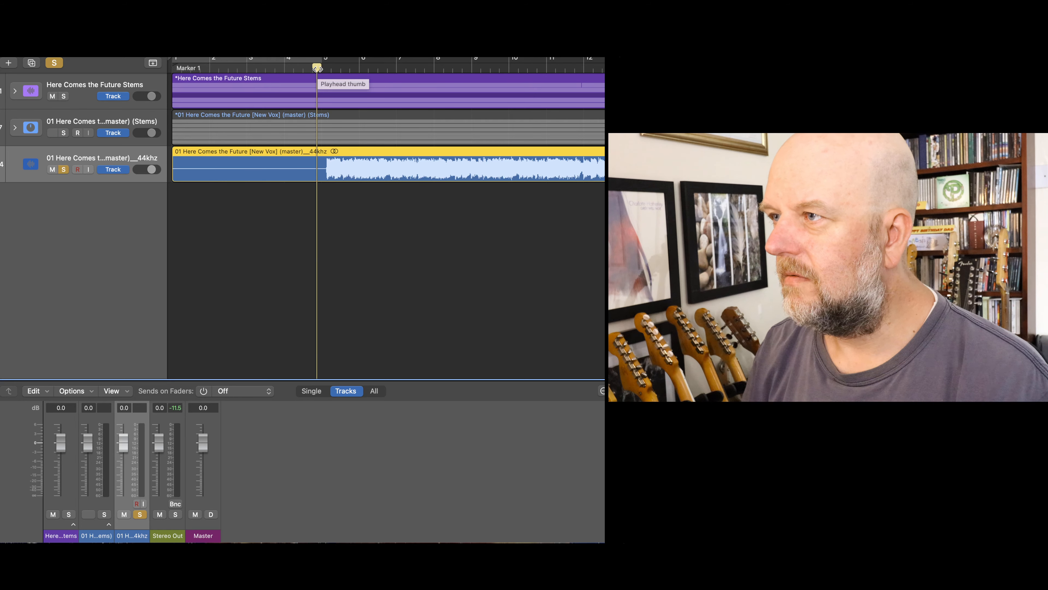
key(space)
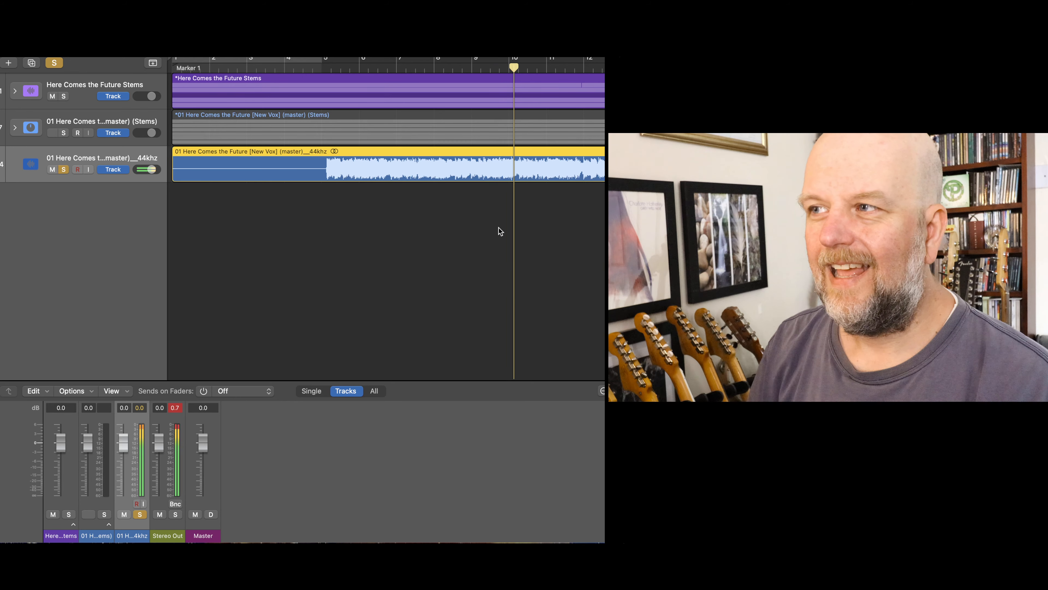
click(449, 185)
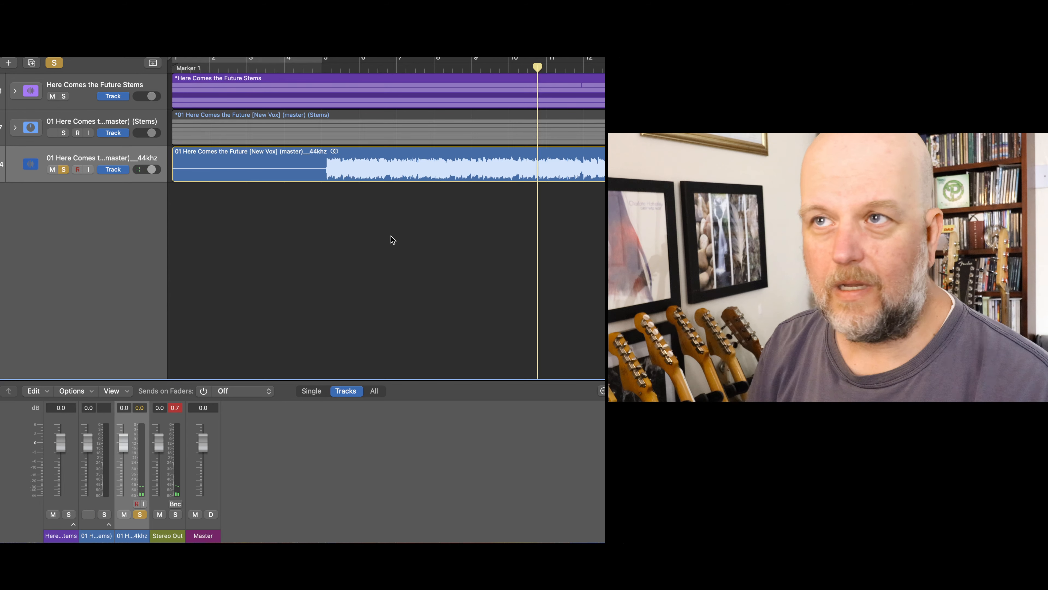
- Split the master__44khz region with Stem Splitter using Separate All Stems: vocals, drums, bass, guitar, piano and other
right_click(359, 175)
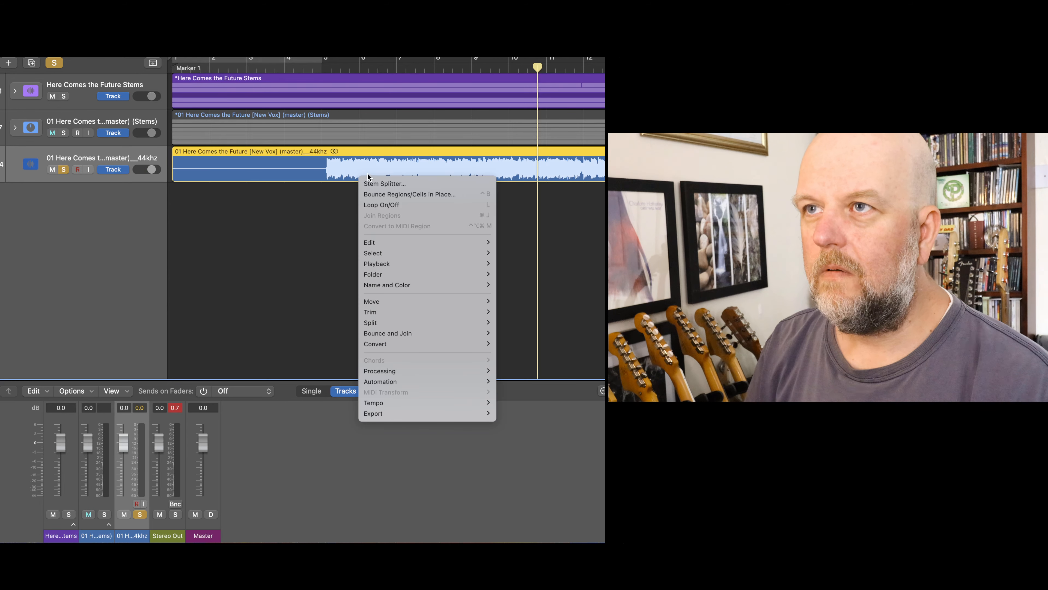
click(382, 185)
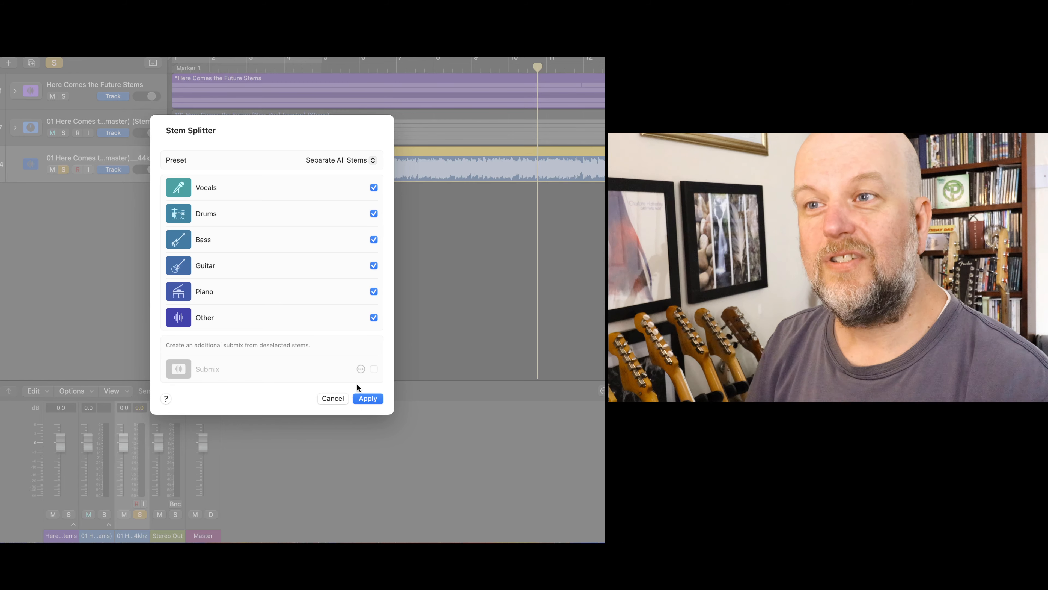
click(369, 398)
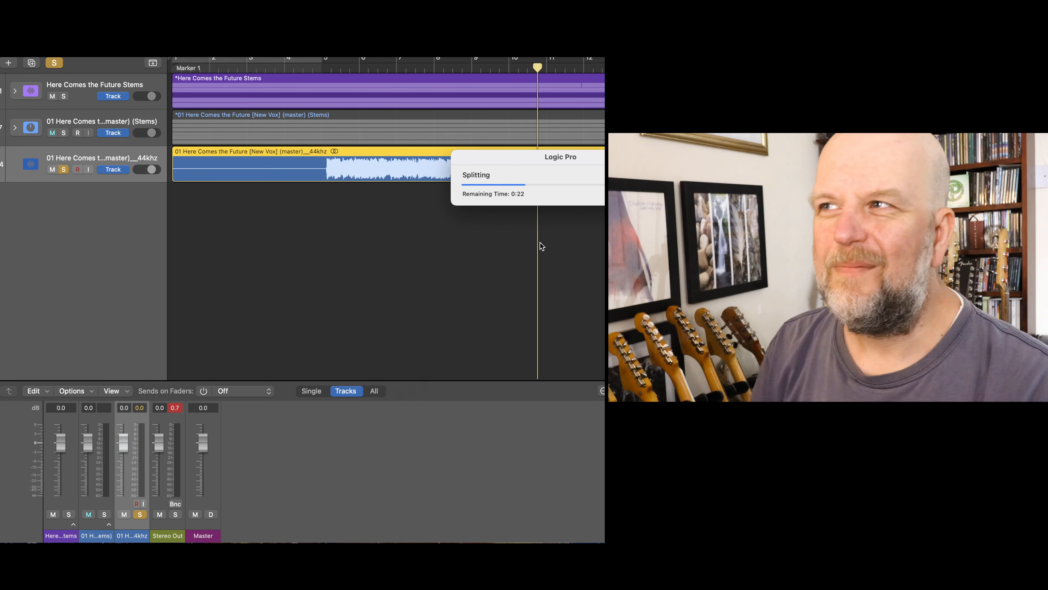
drag(625, 154, 485, 154)
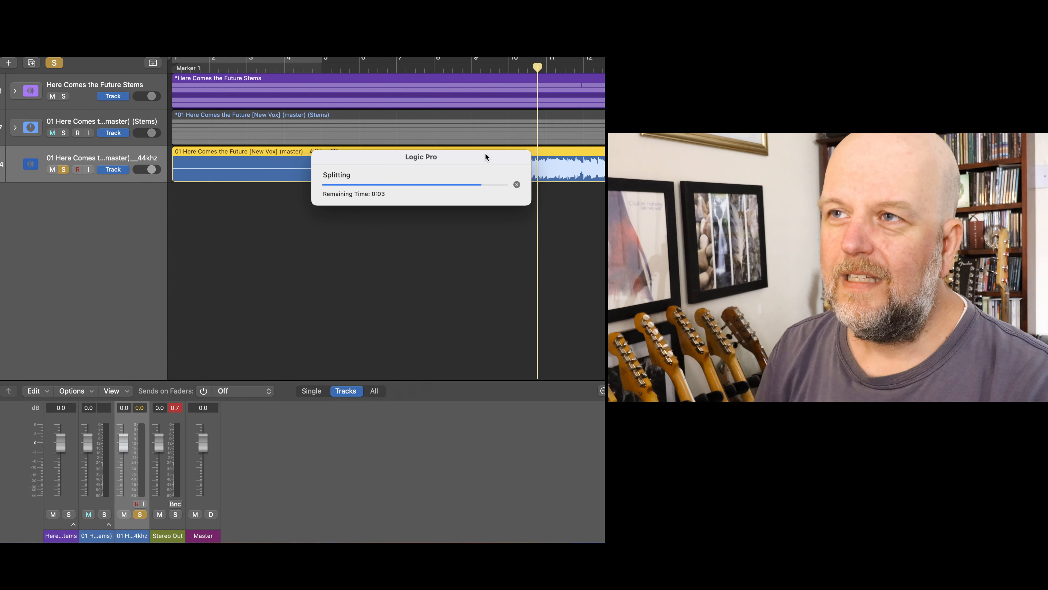
scroll(422, 238, down, 1)
scroll(422, 238, down, 2)
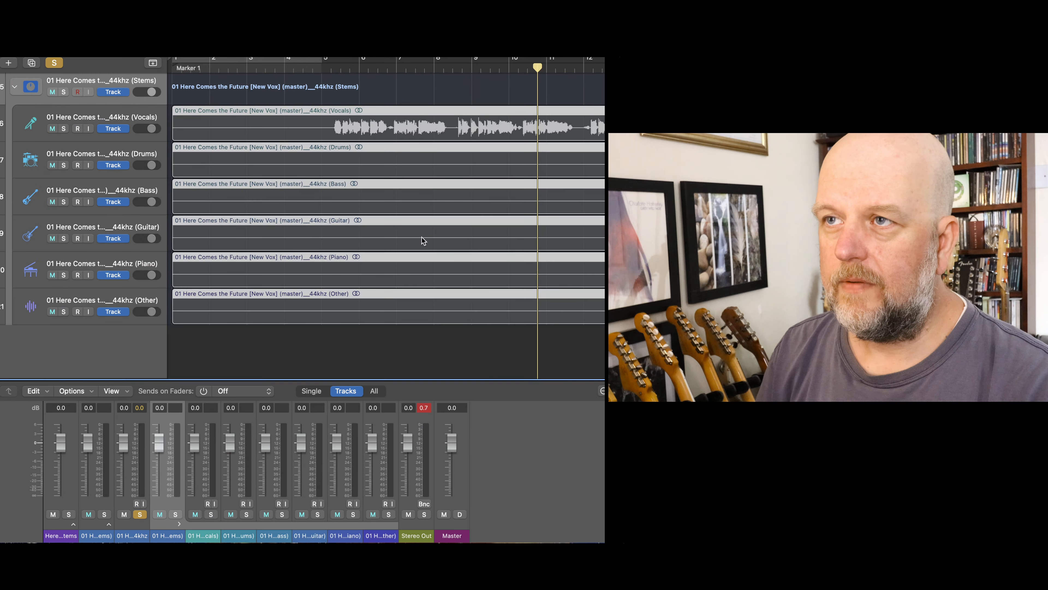
scroll(422, 237, down, 1)
scroll(422, 237, right, 4)
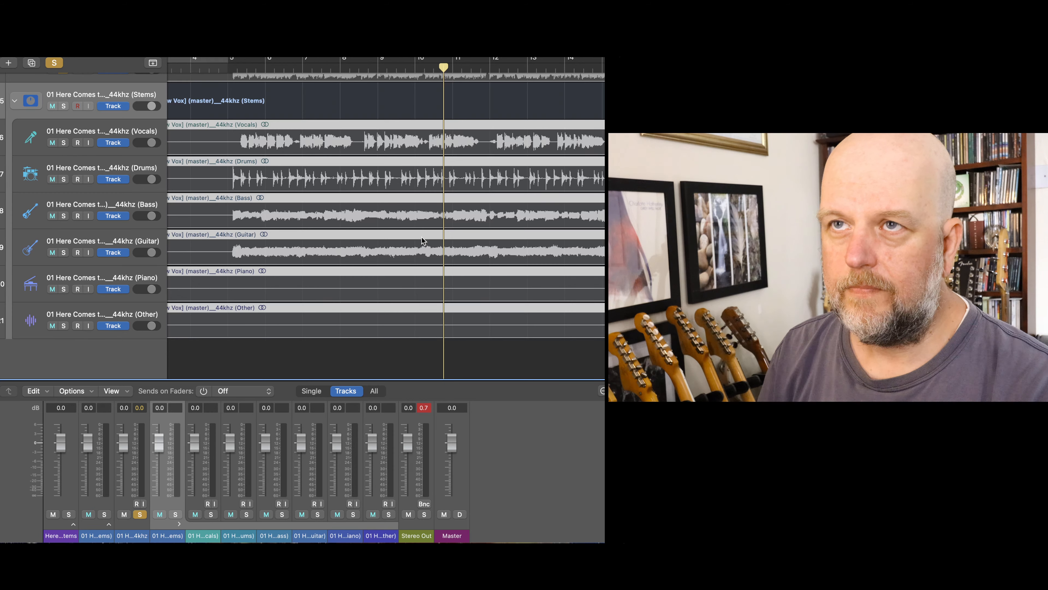
- Delete the master__44khz region, its expanded stem stack with all regions, and the emptied source track
scroll(422, 240, left, 4)
scroll(422, 240, up, 4)
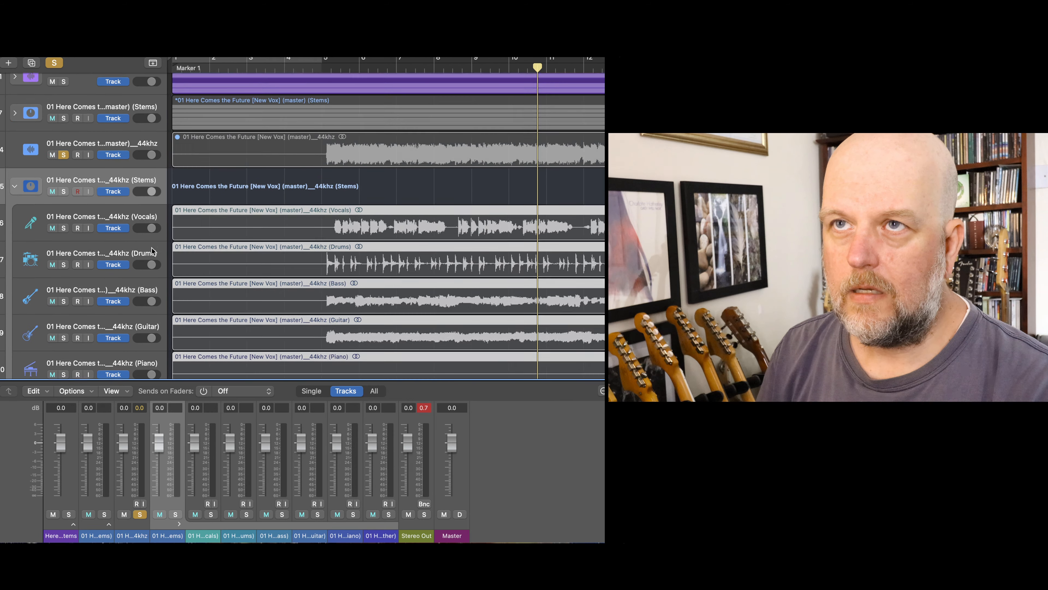
click(121, 162)
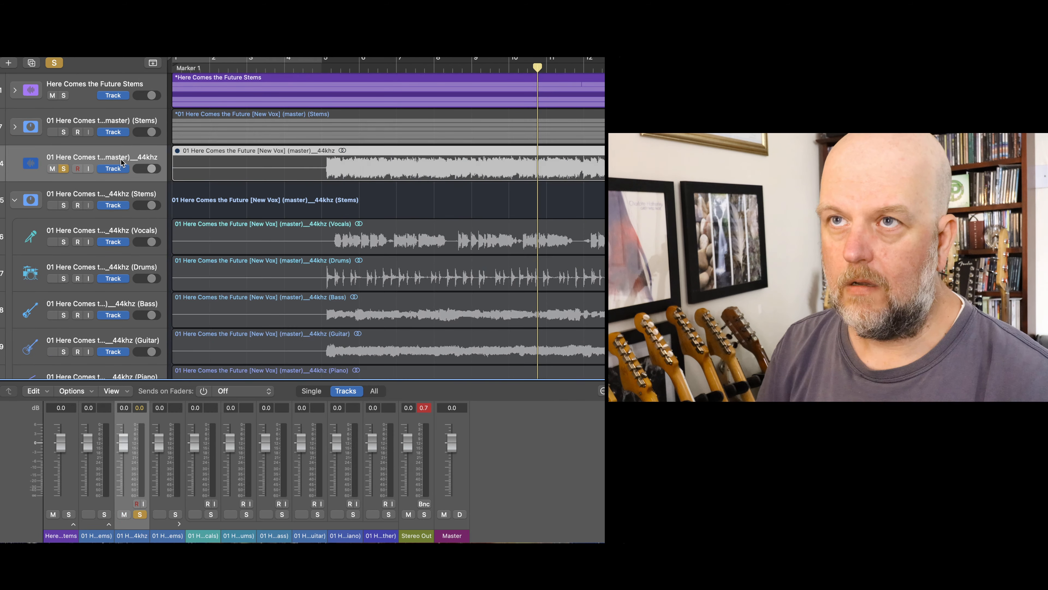
key(Delete)
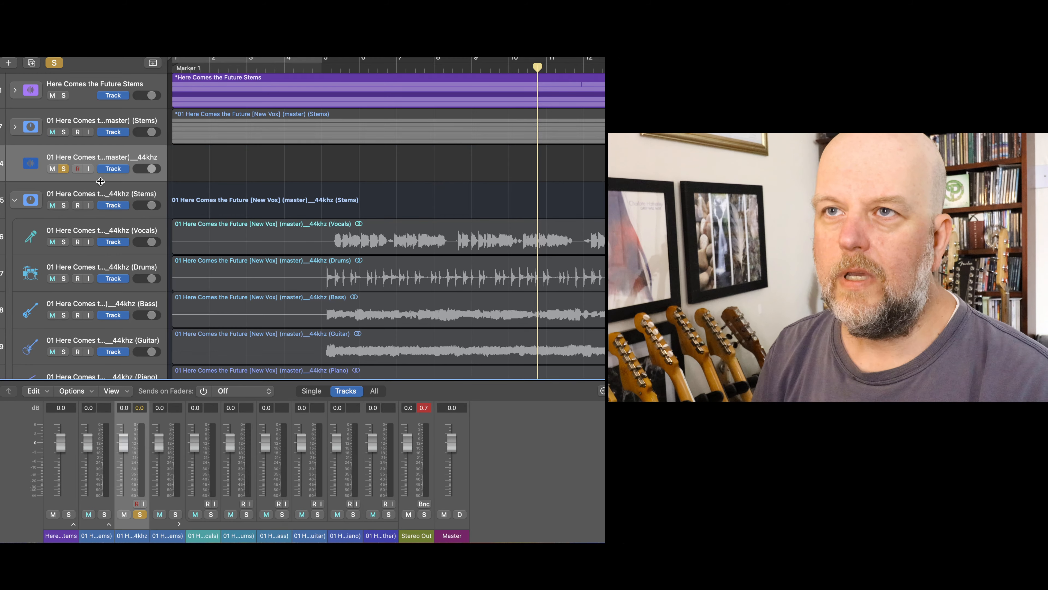
click(94, 193)
key(super+BackSpace)
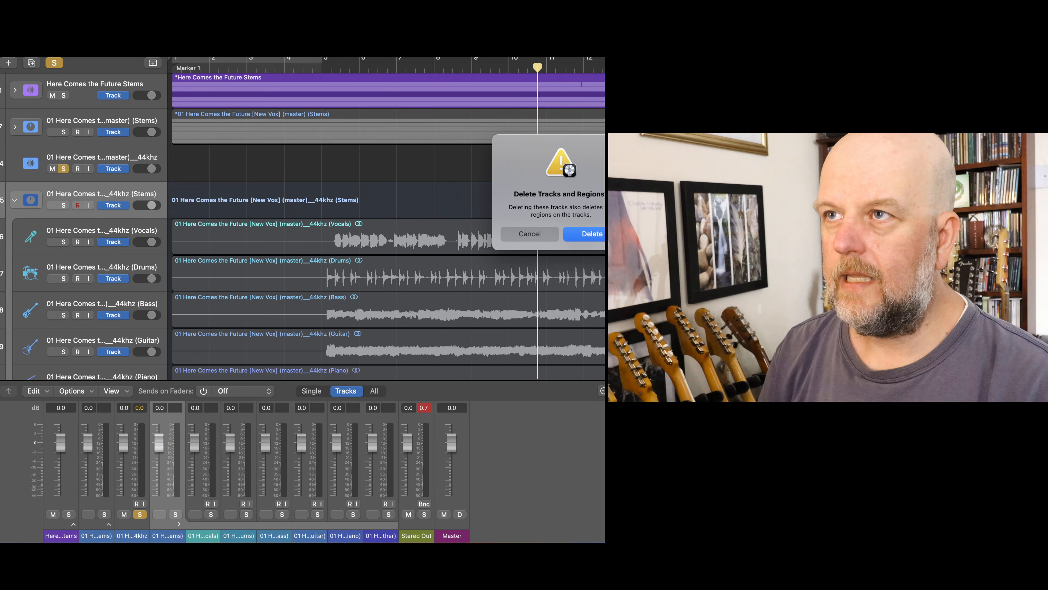
click(581, 233)
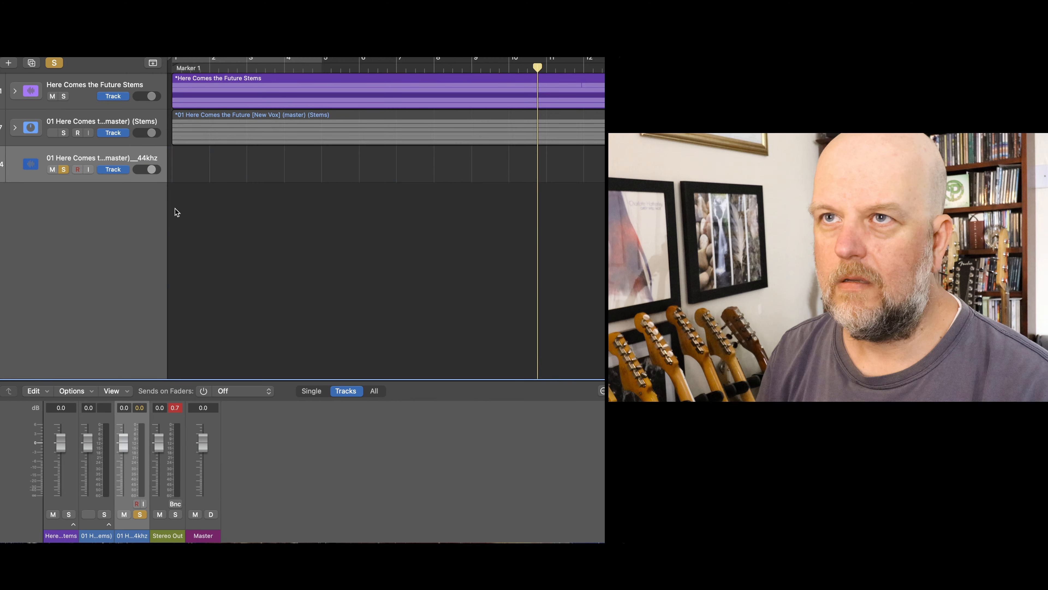
key(super+BackSpace)
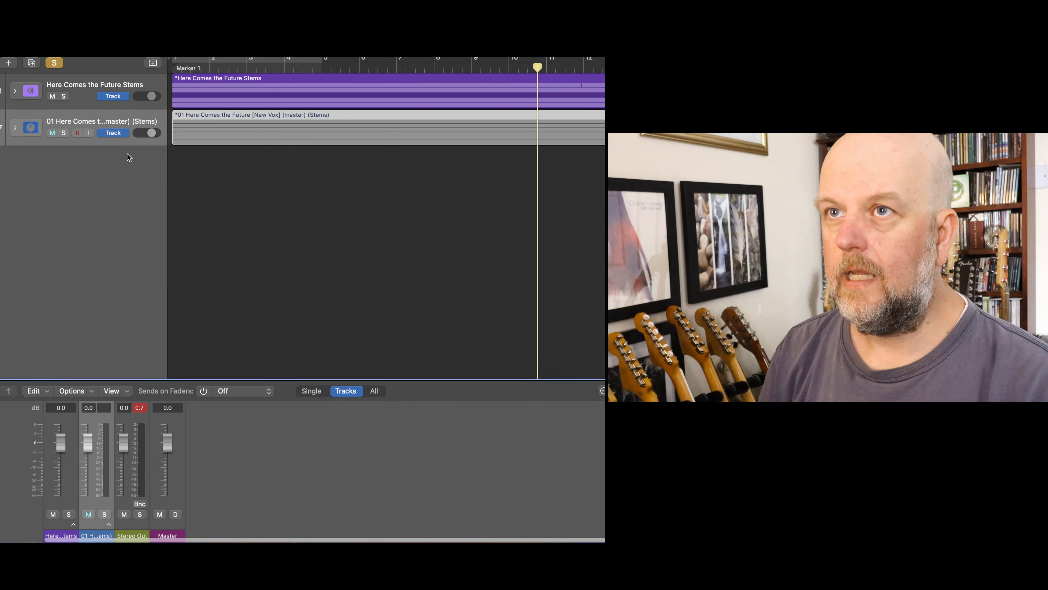
- Expand the Here Comes the Future Stems and (master) (Stems) stacks, and turn off solo on the converted_to_44100_Hz Bass track
click(15, 128)
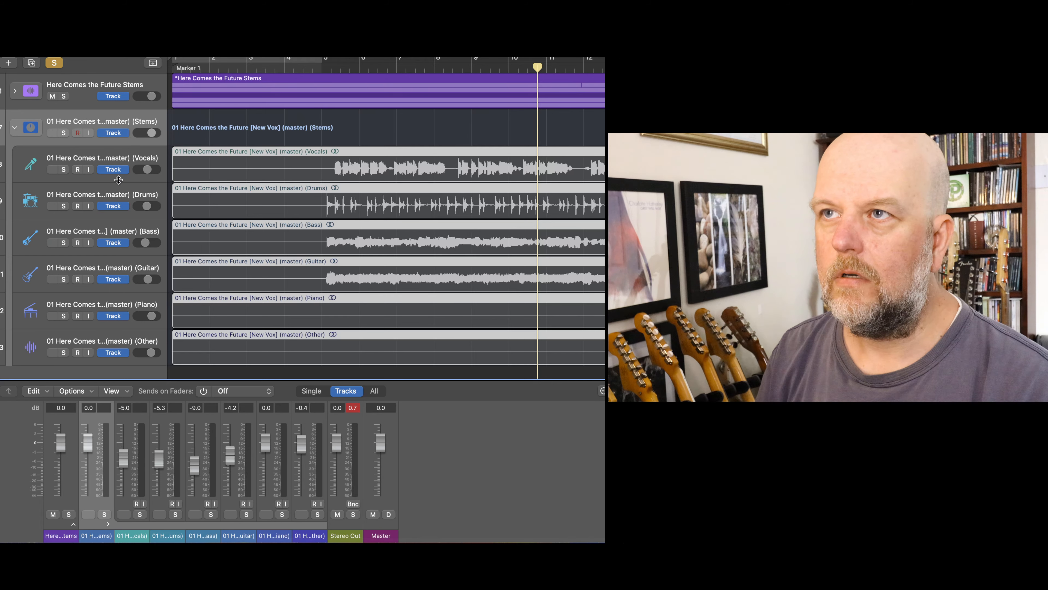
click(15, 91)
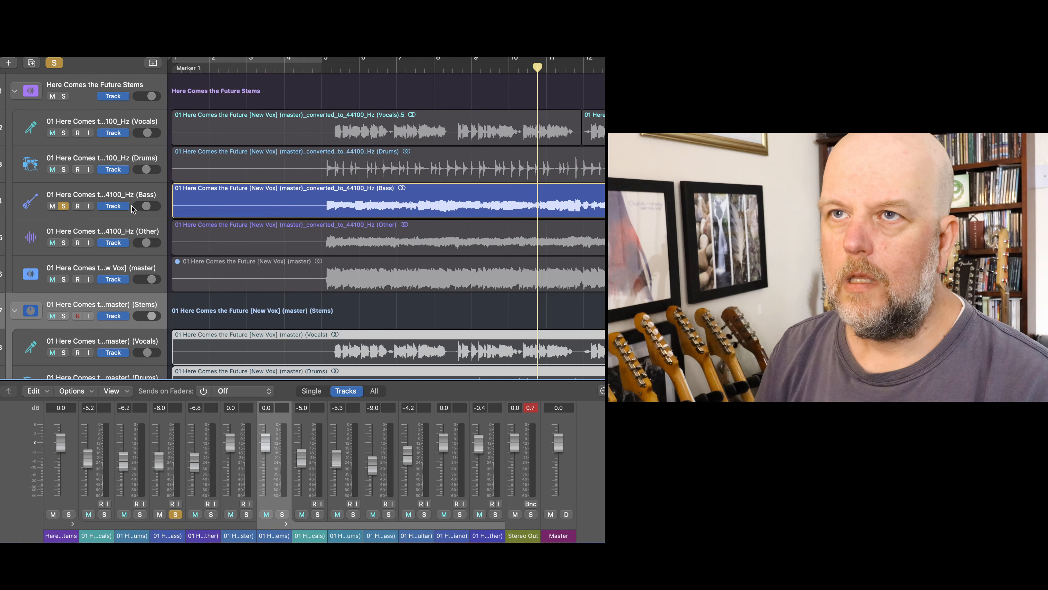
click(66, 206)
scroll(307, 184, down, 3)
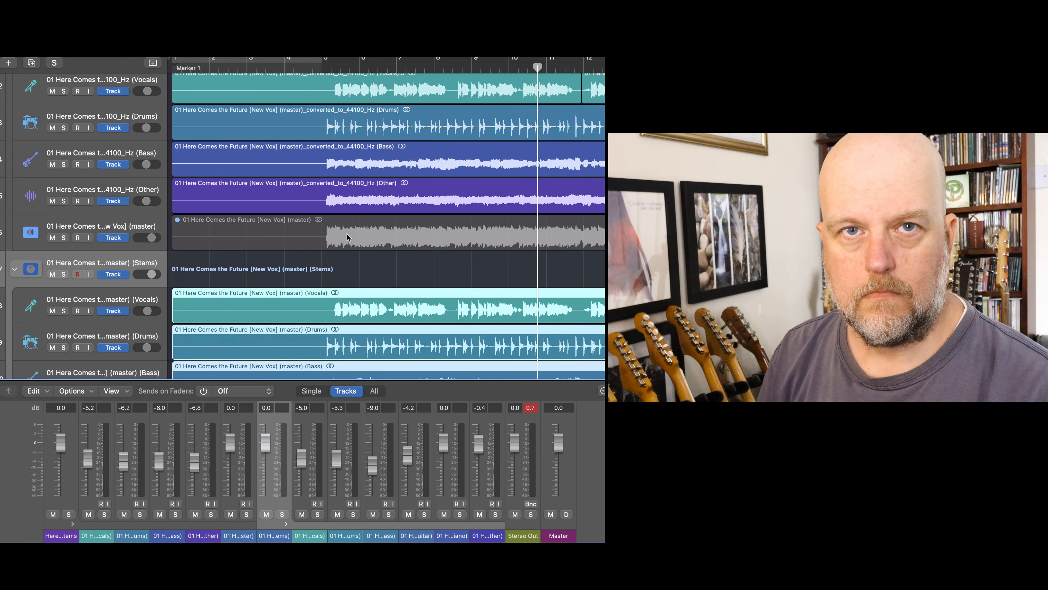
scroll(517, 200, up, 3)
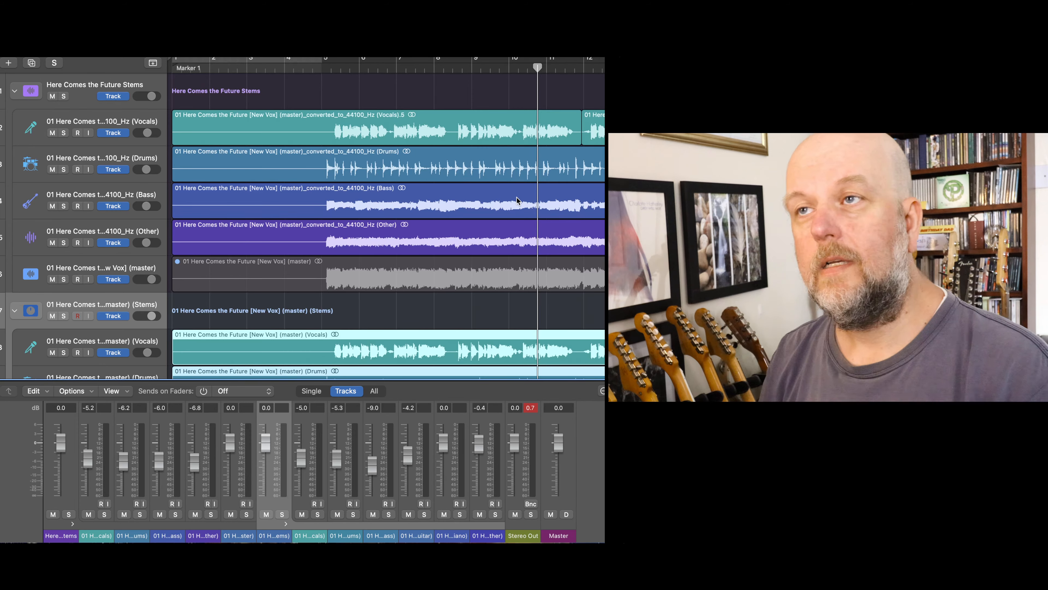
scroll(517, 200, down, 3)
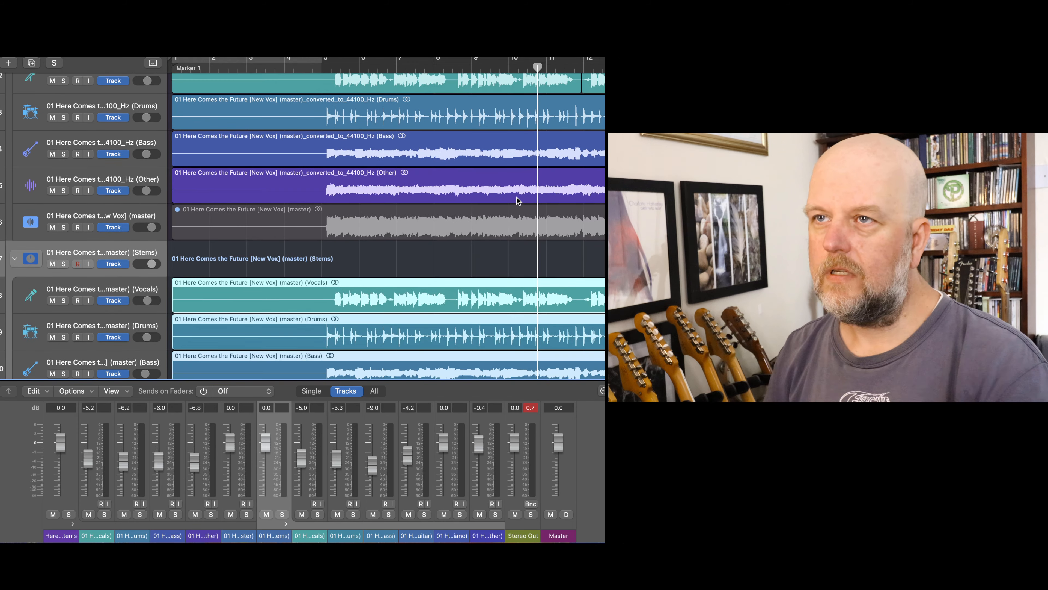
scroll(518, 199, up, 3)
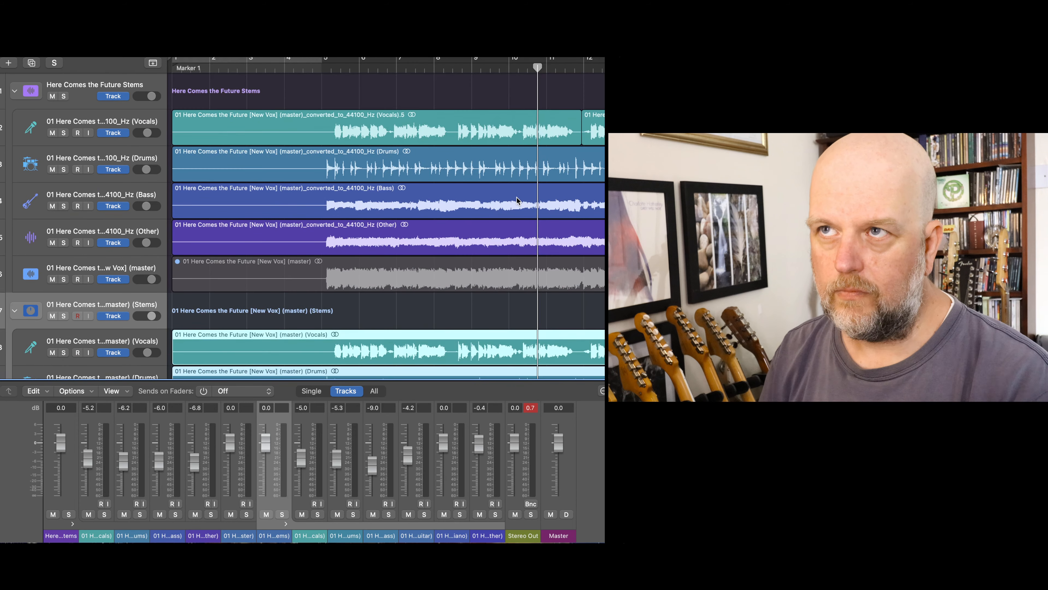
- Audition the Drums stem of the (master) (Stems) stack in solo from just before bar 5, and turn its solo off
scroll(517, 199, down, 5)
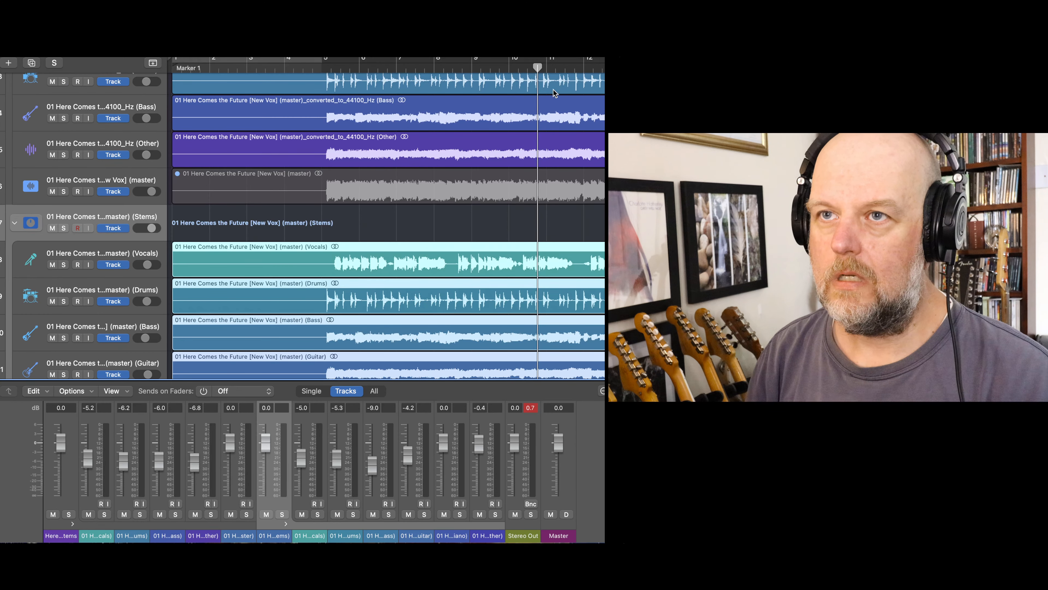
click(64, 301)
scroll(387, 144, up, 5)
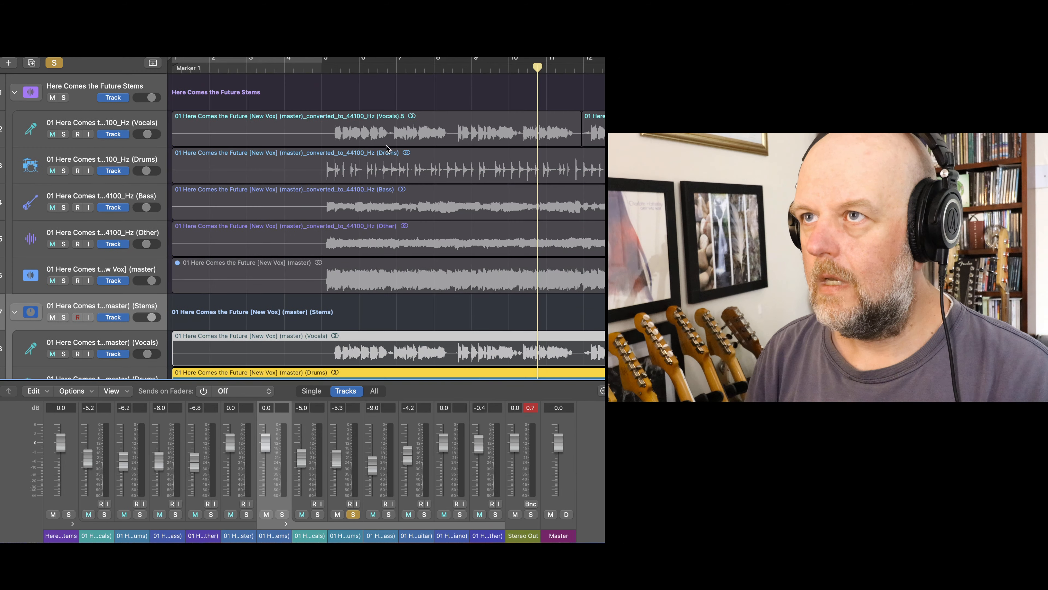
scroll(387, 145, down, 3)
click(321, 67)
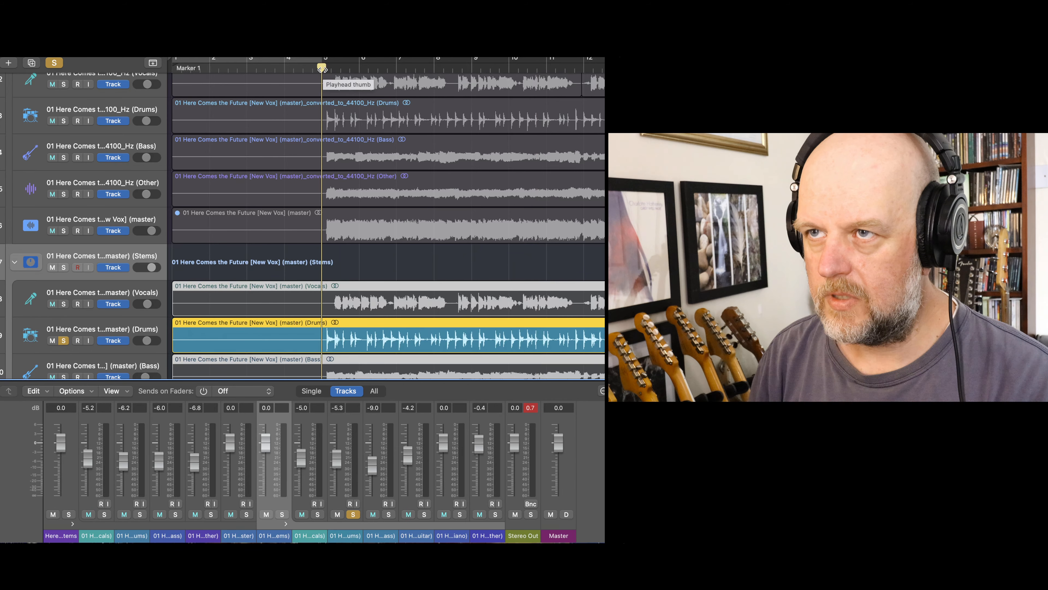
key(space)
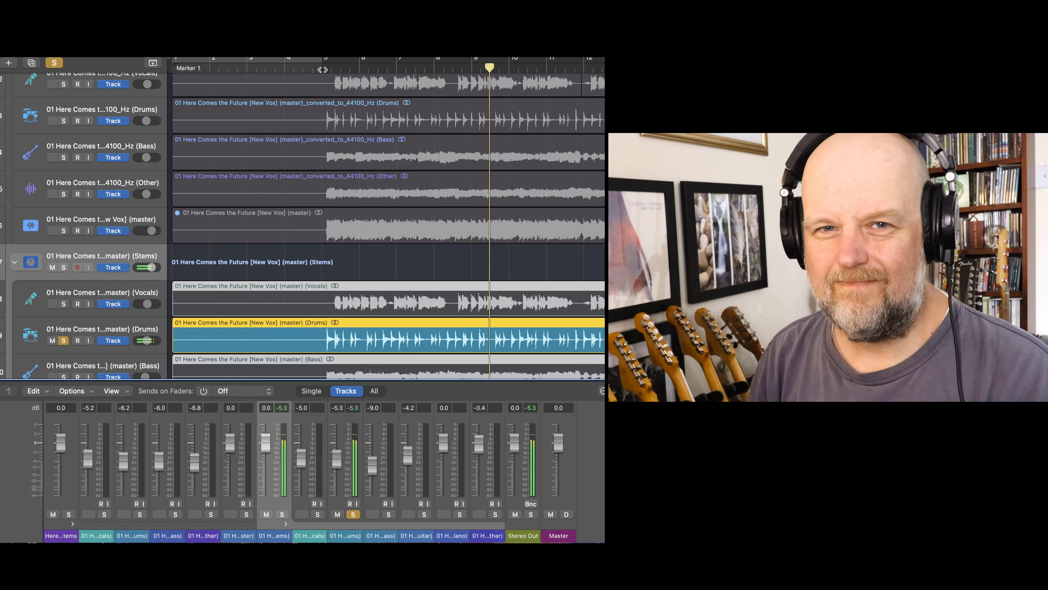
key(space)
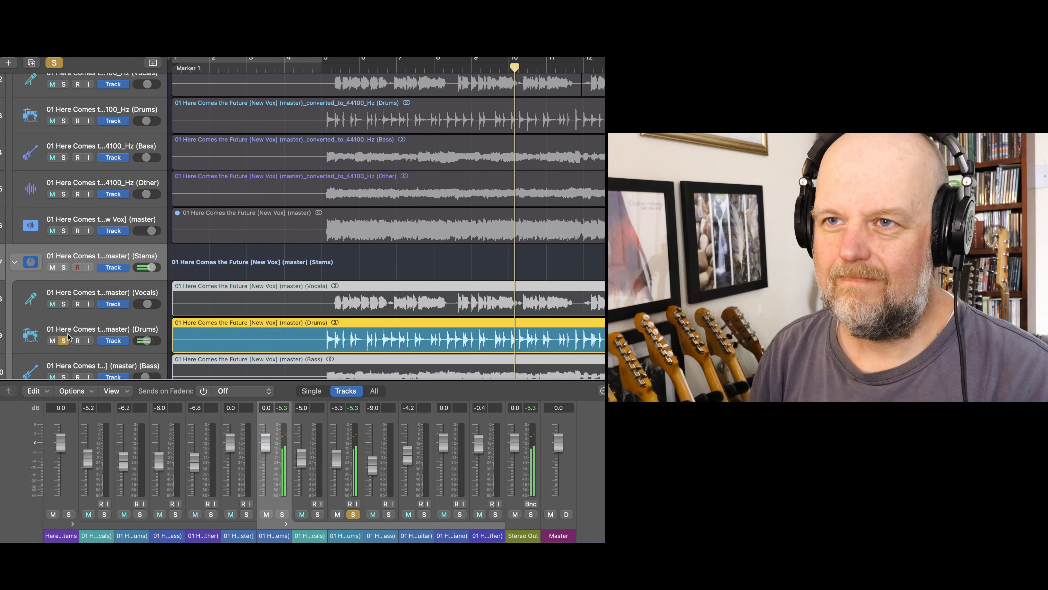
click(64, 340)
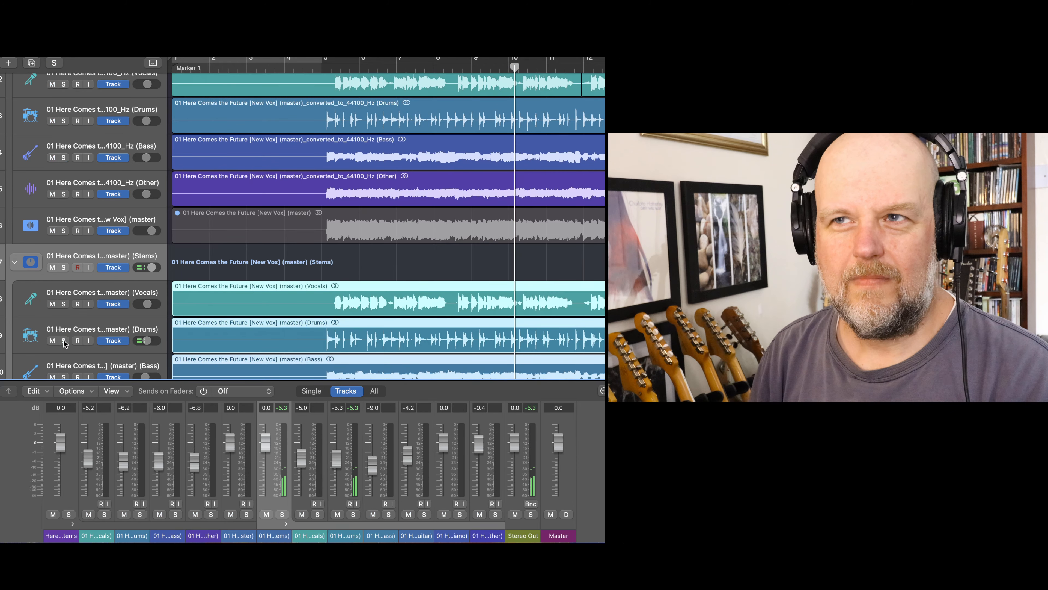
- Audition the converted_to_44100_Hz Drums stem in solo from just before bar 5 for comparison, and turn its solo off
scroll(366, 135, up, 3)
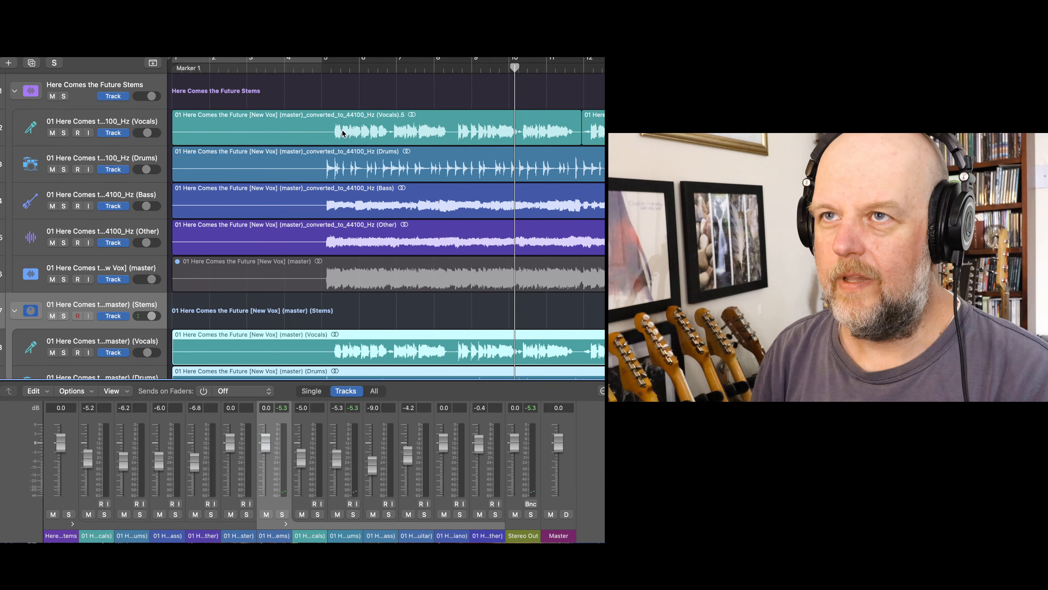
click(319, 70)
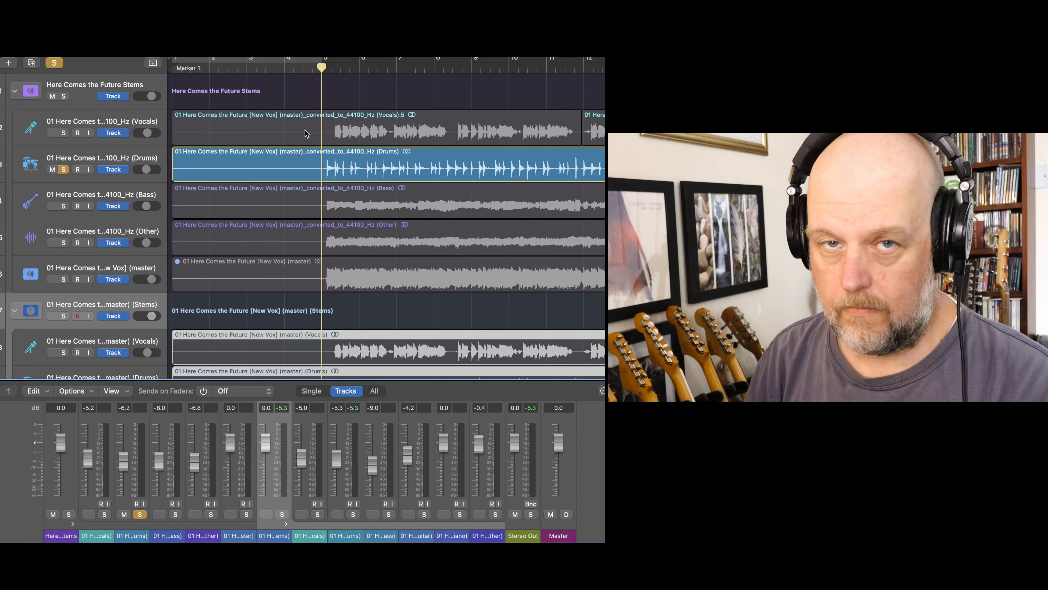
key(space)
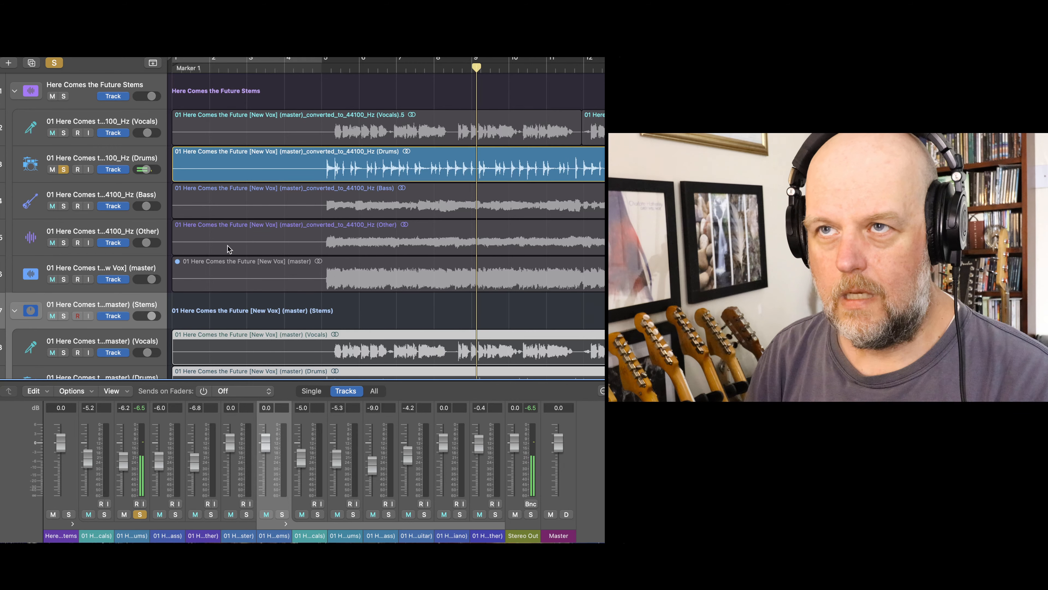
scroll(130, 279, down, 1)
click(64, 152)
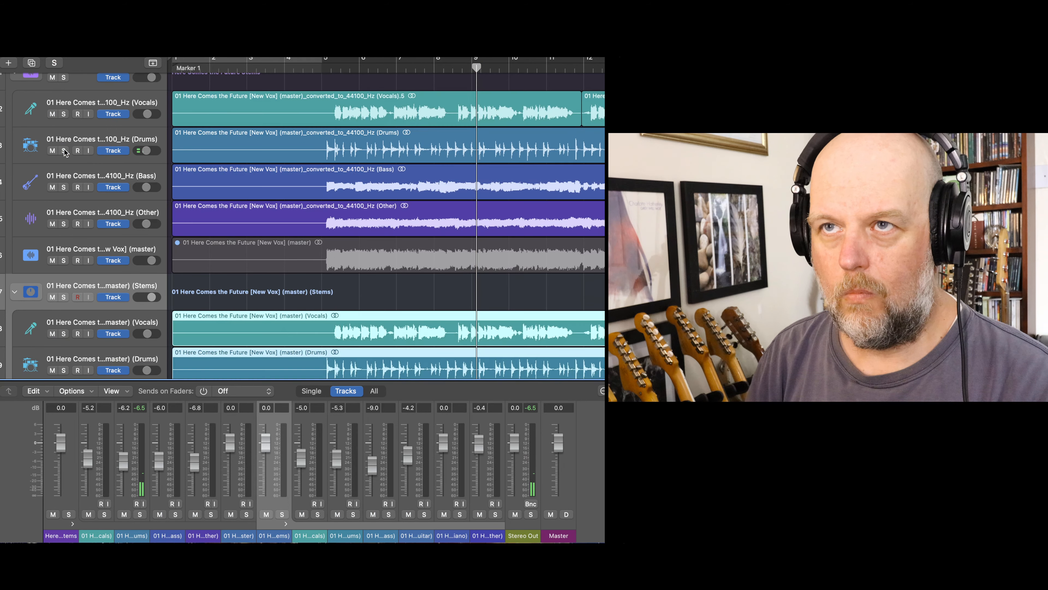
- Audition the Drums stem of the (master) (Stems) stack from bar 9, toggling its solo during playback, and leave solo off
scroll(78, 318, down, 2)
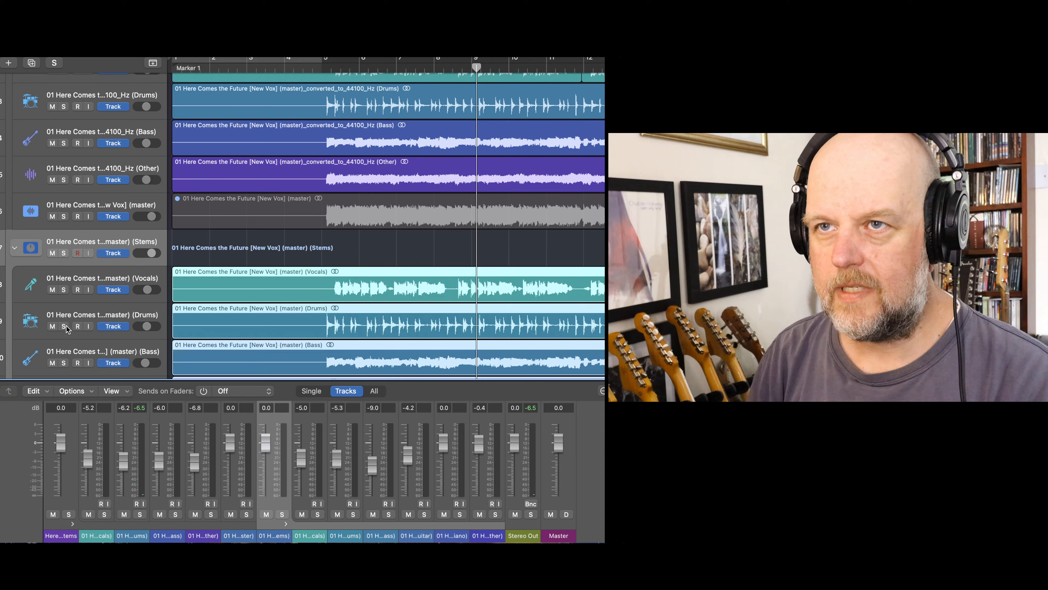
click(64, 326)
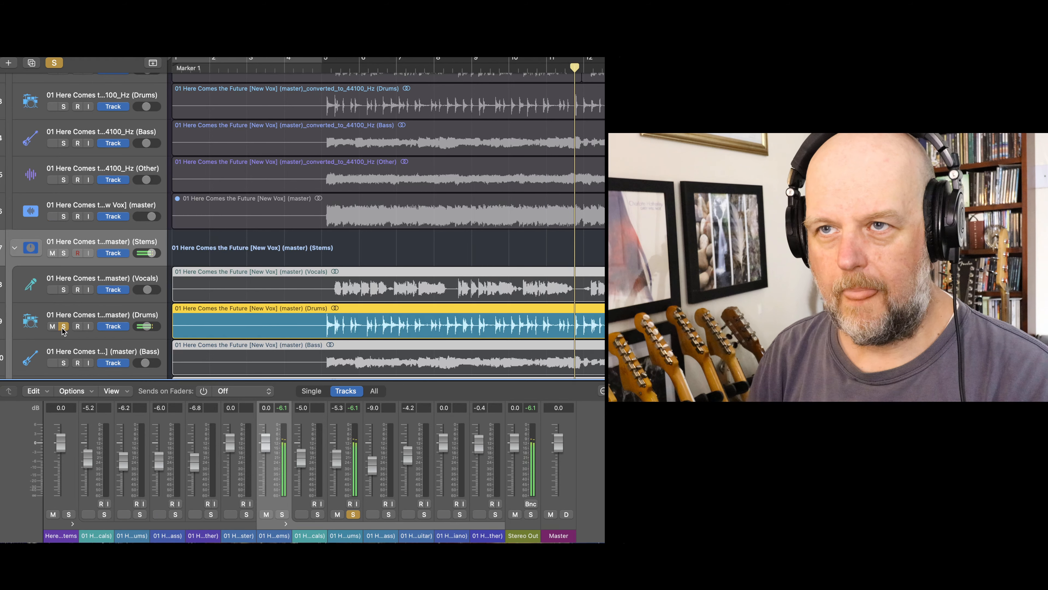
click(62, 327)
click(62, 327)
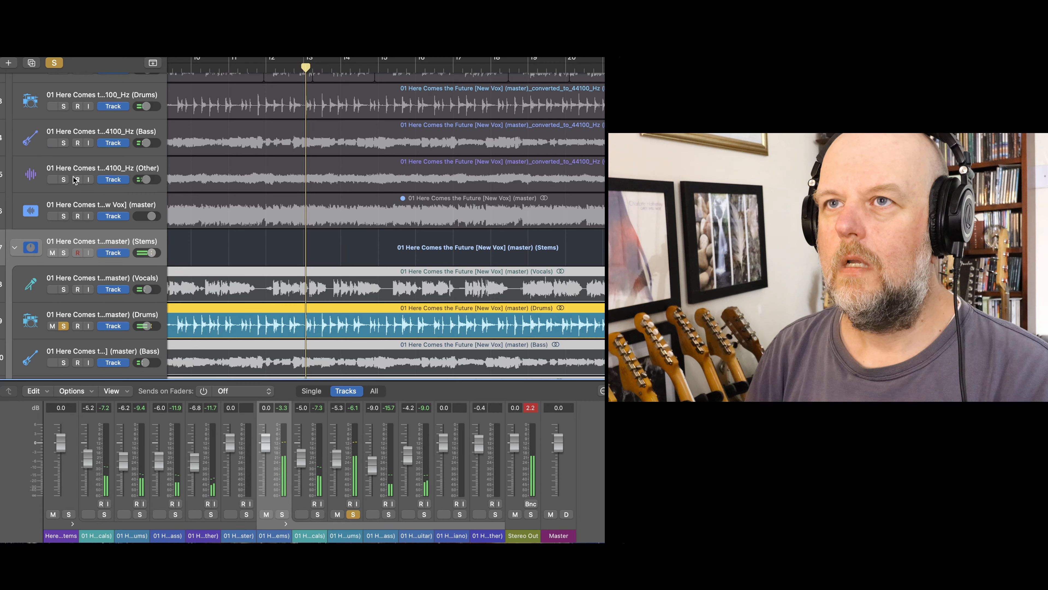
scroll(78, 188, up, 3)
scroll(48, 155, up, 1)
scroll(55, 319, down, 3)
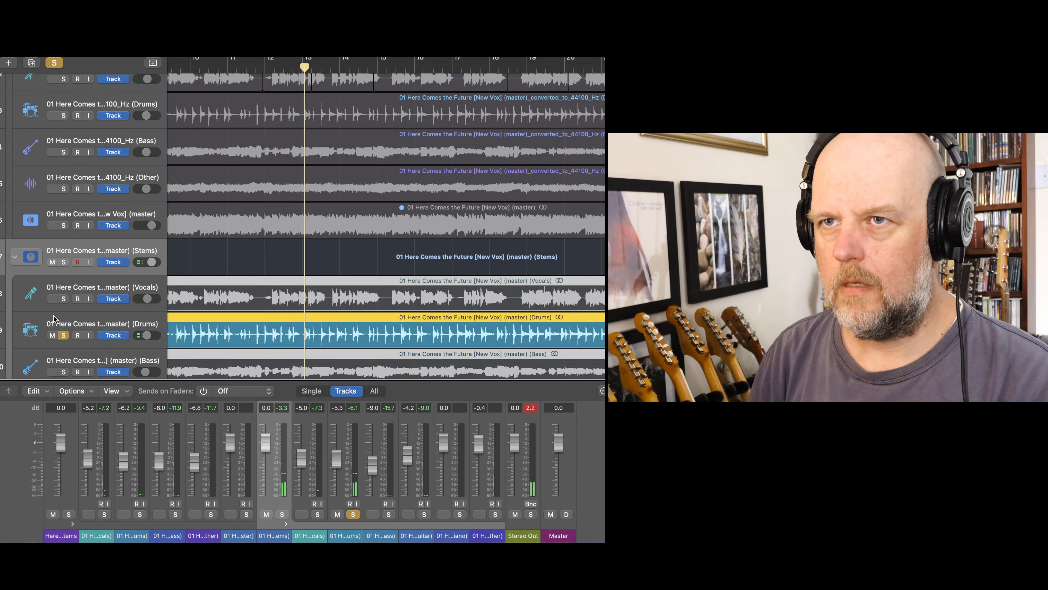
click(63, 321)
- Audition the converted_to_44100_Hz Drums stem in solo from about bar 13, and turn its solo off
scroll(103, 256, up, 4)
scroll(142, 245, left, 3)
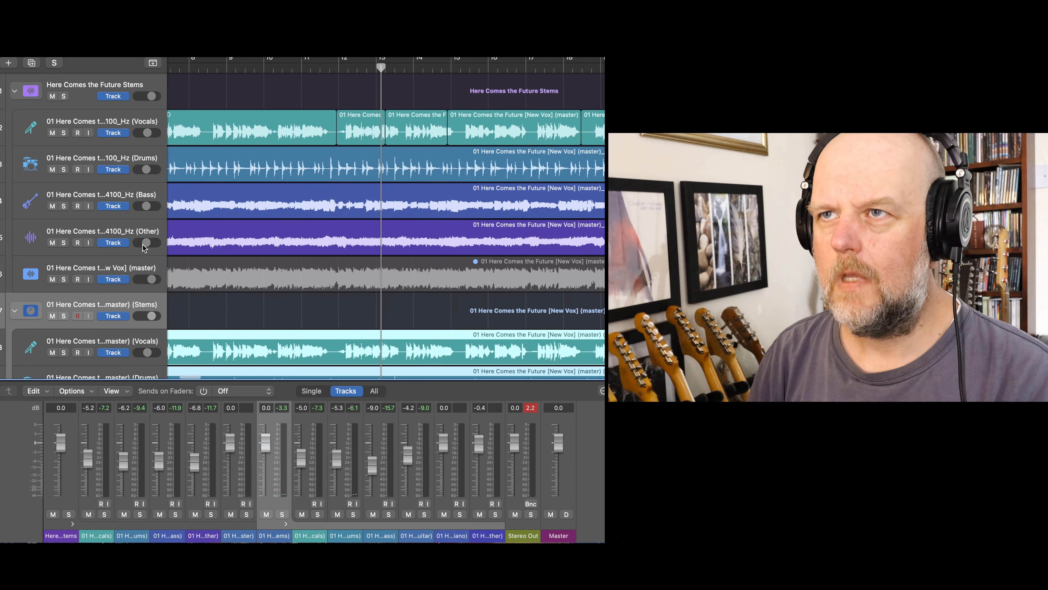
click(64, 170)
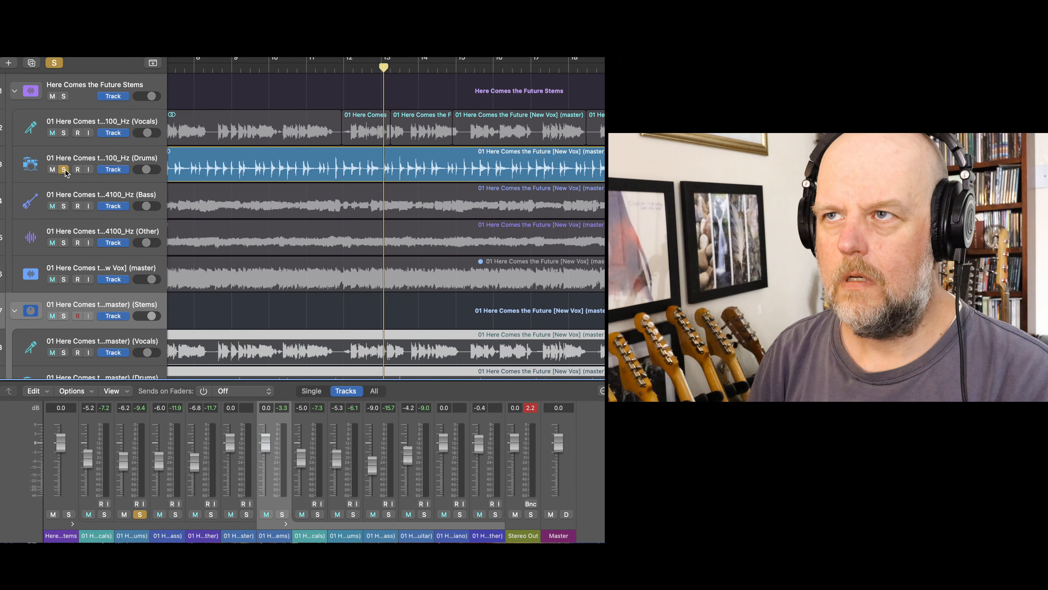
key(space)
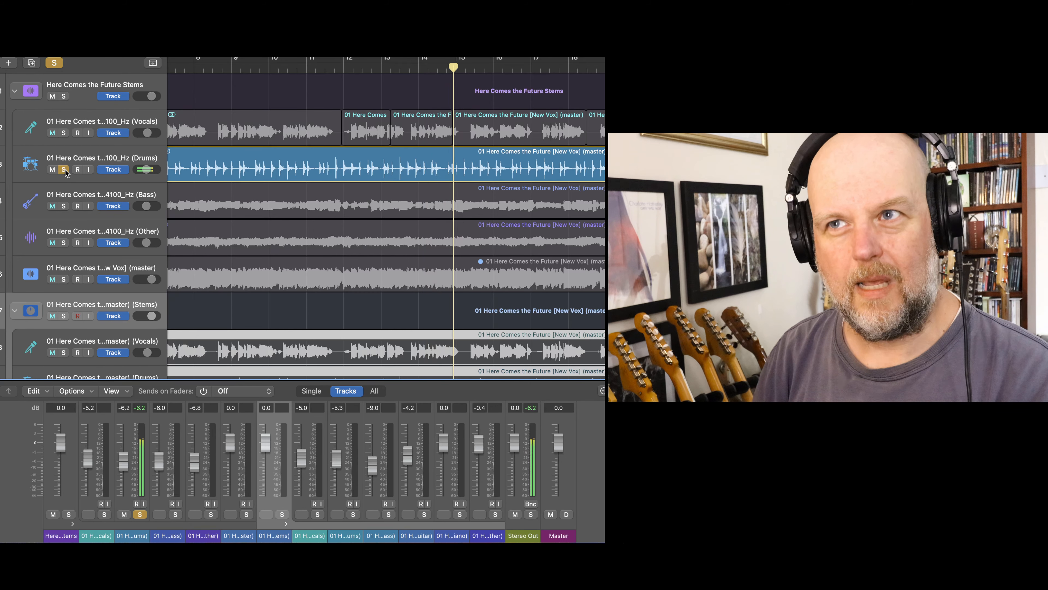
click(63, 169)
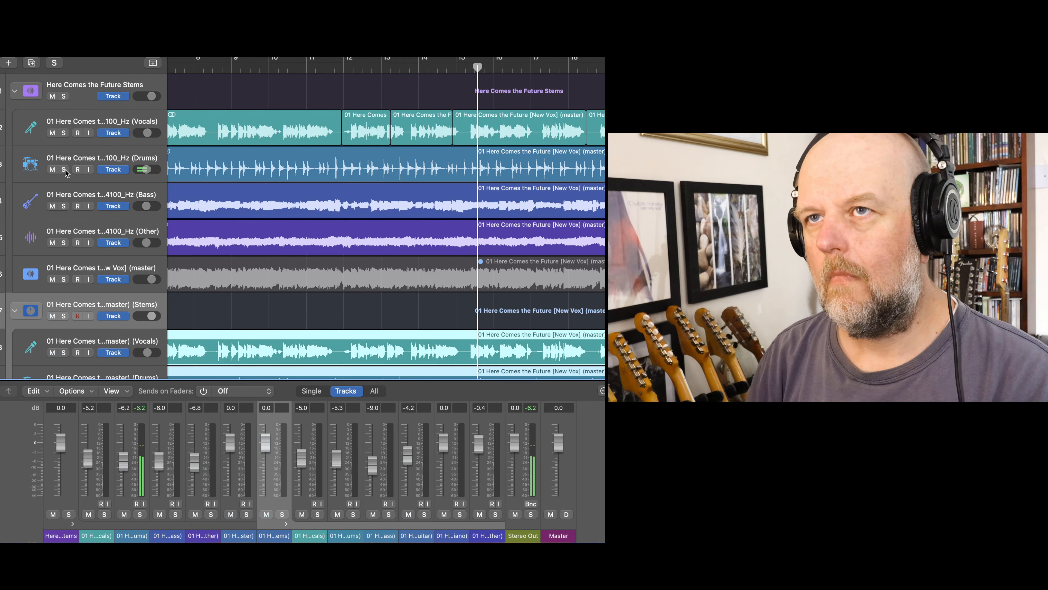
- Audition the Bass stem of the (master) (Stems) stack in solo from just before bar 5, and turn its solo off
key(Return)
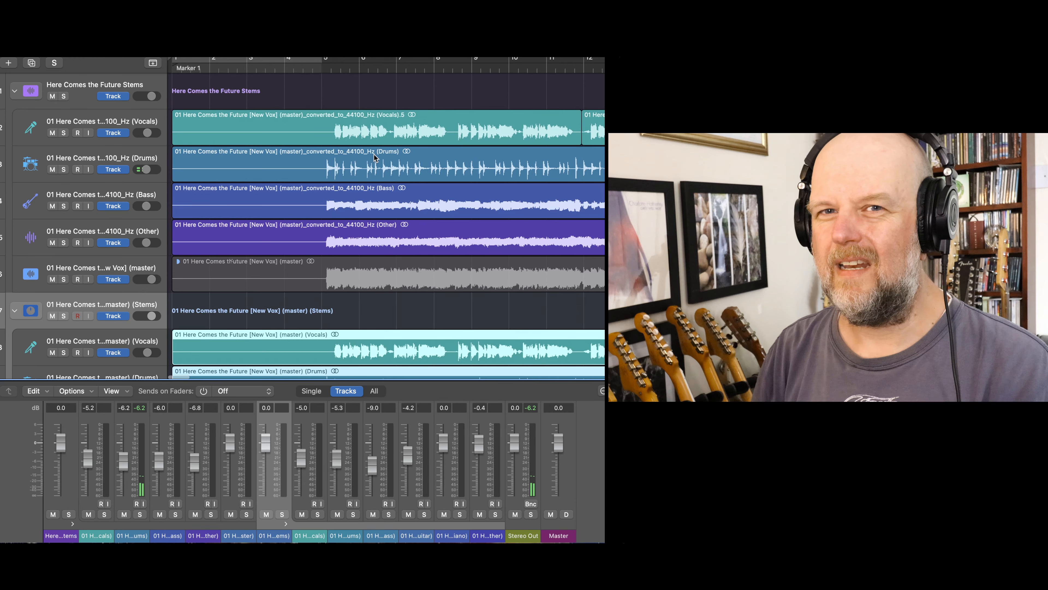
scroll(374, 157, down, 3)
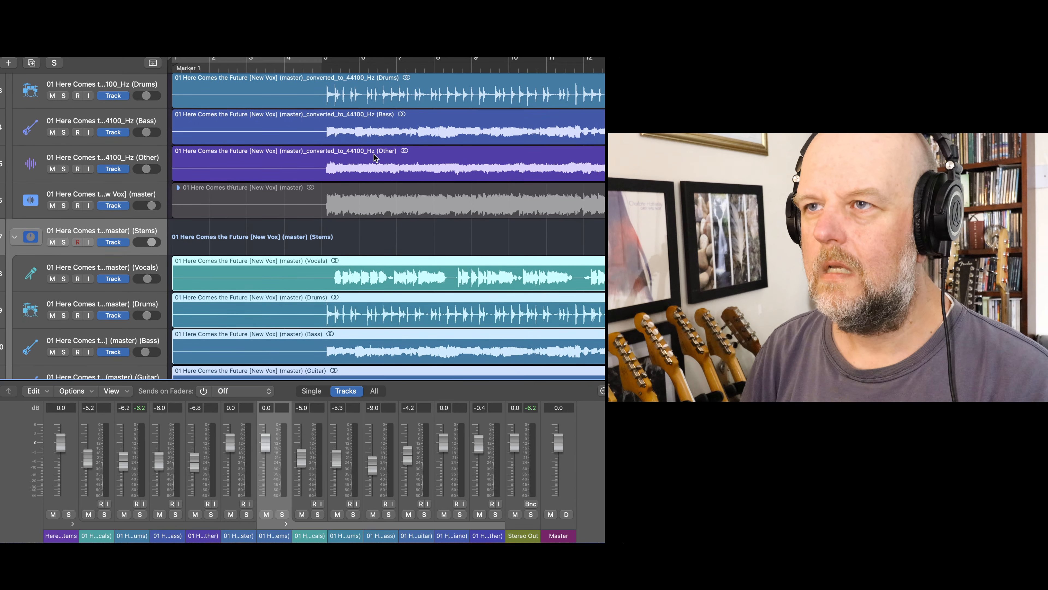
scroll(374, 157, down, 2)
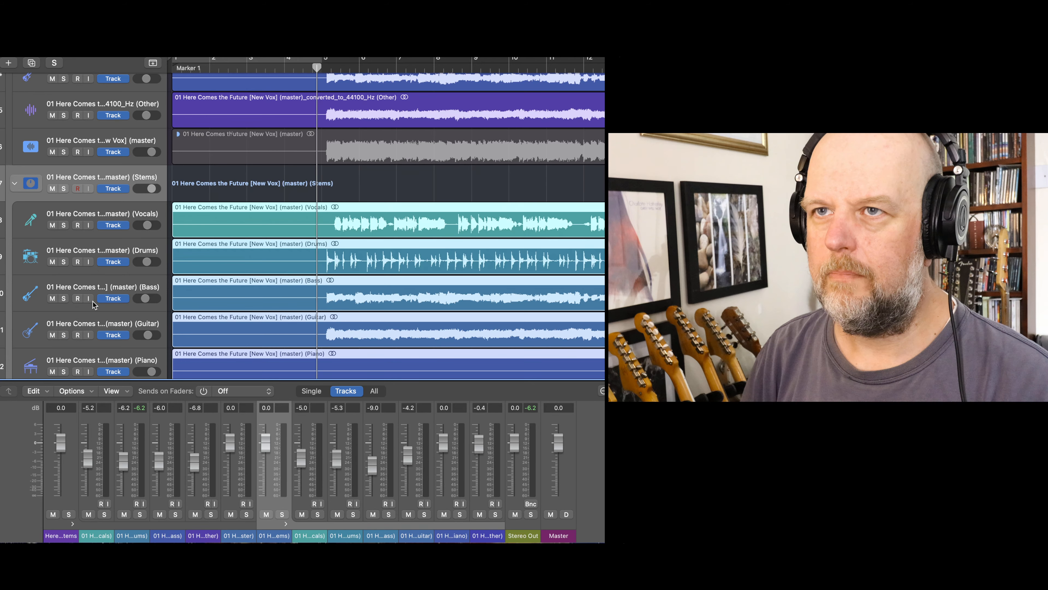
click(63, 298)
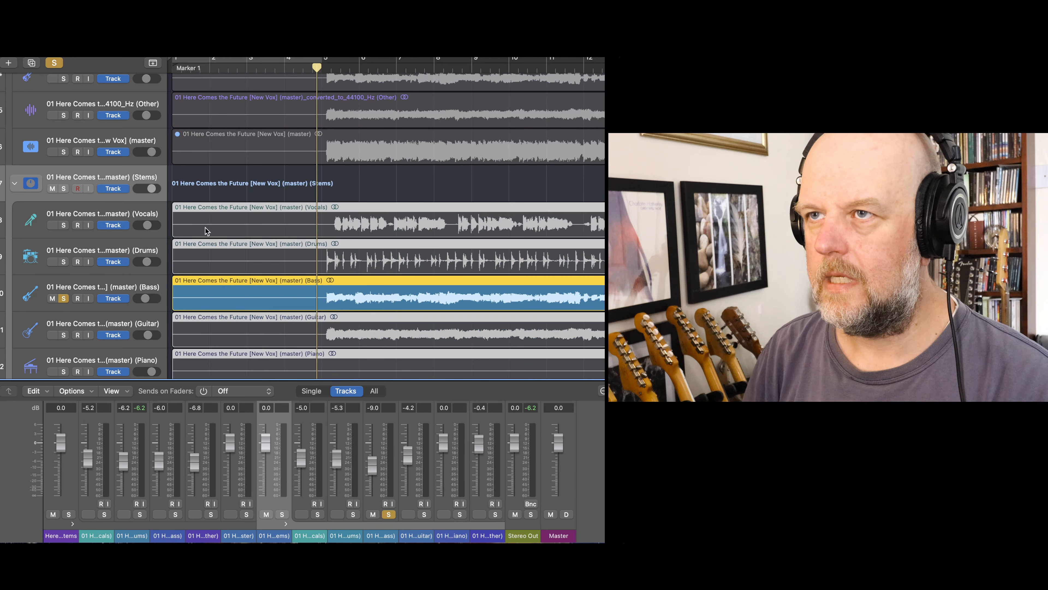
key(space)
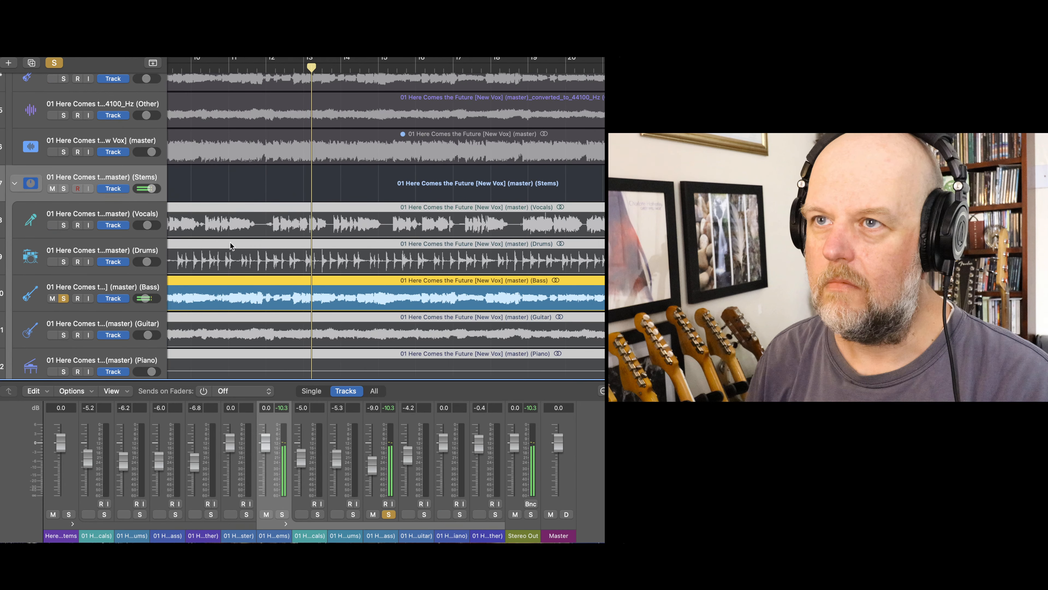
click(63, 298)
key(space)
- Audition the converted_to_44100_Hz Bass stem in solo from an earlier point in the song, and turn its solo off
scroll(64, 296, up, 5)
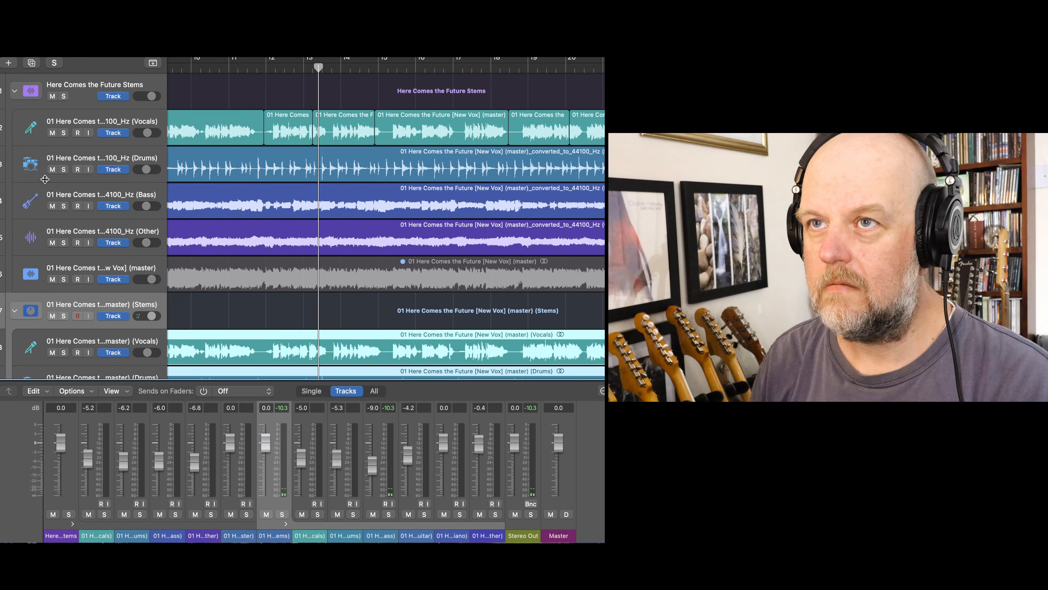
click(64, 205)
scroll(284, 170, left, 10)
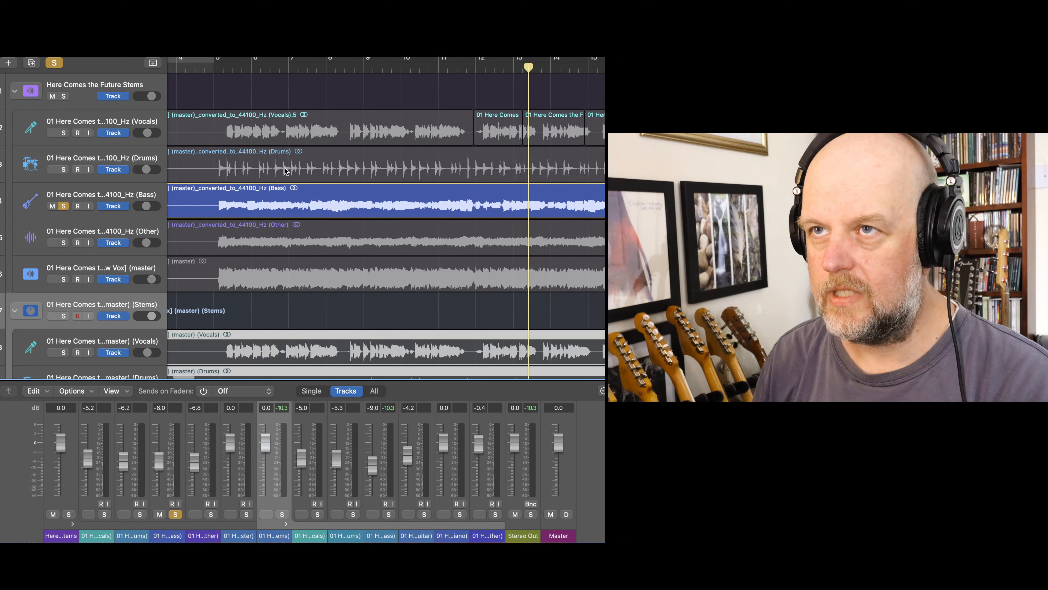
click(275, 71)
key(space)
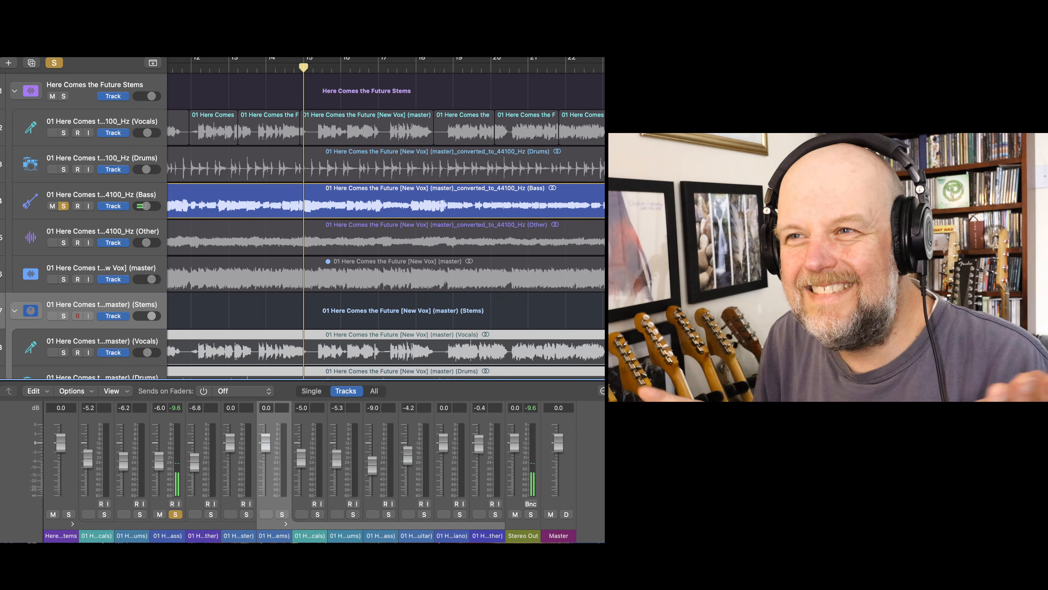
scroll(261, 211, left, 15)
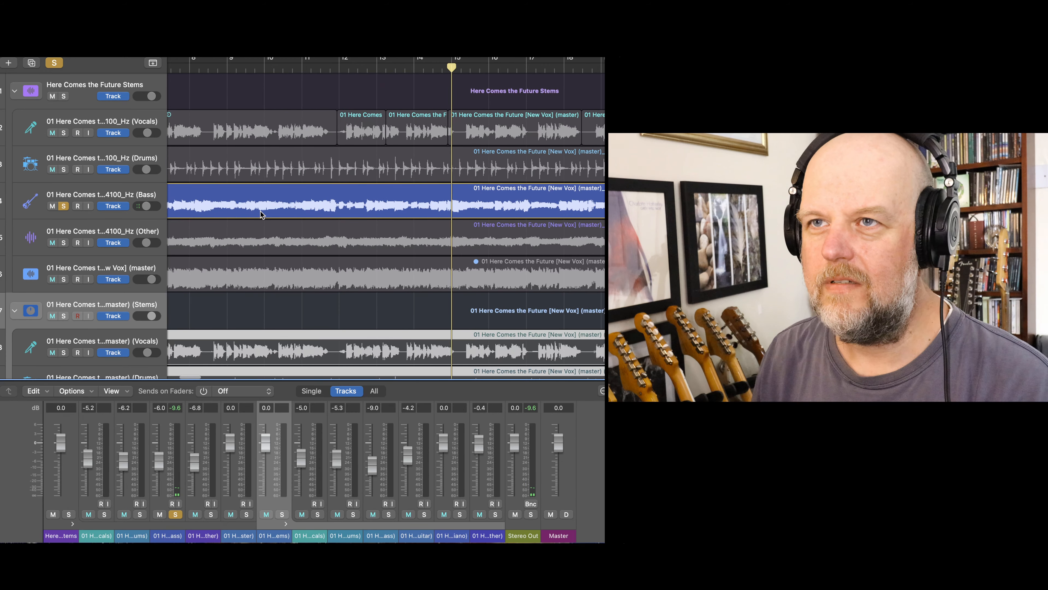
scroll(260, 211, right, 1)
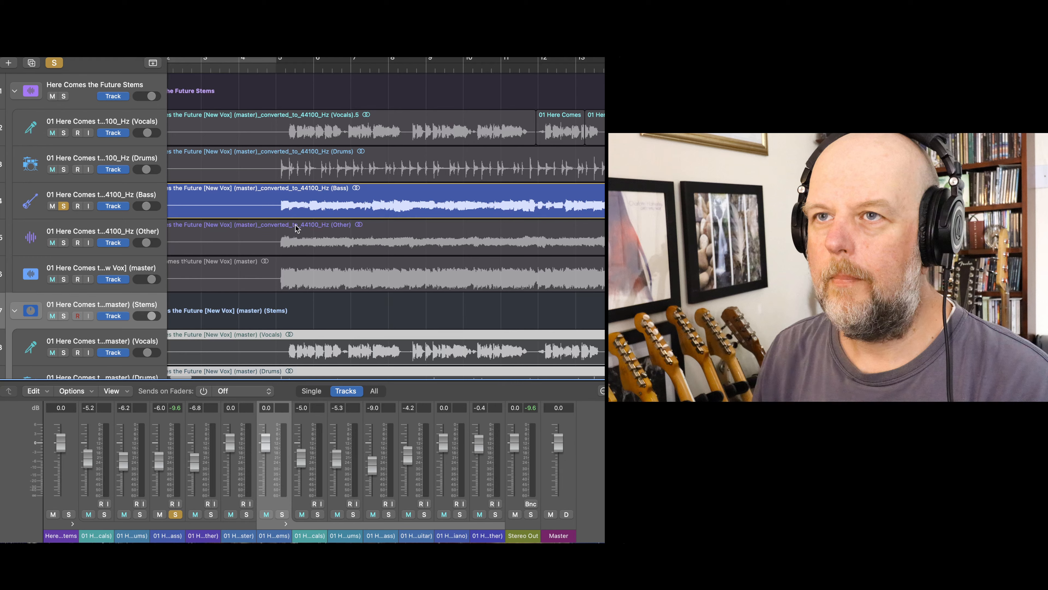
click(64, 205)
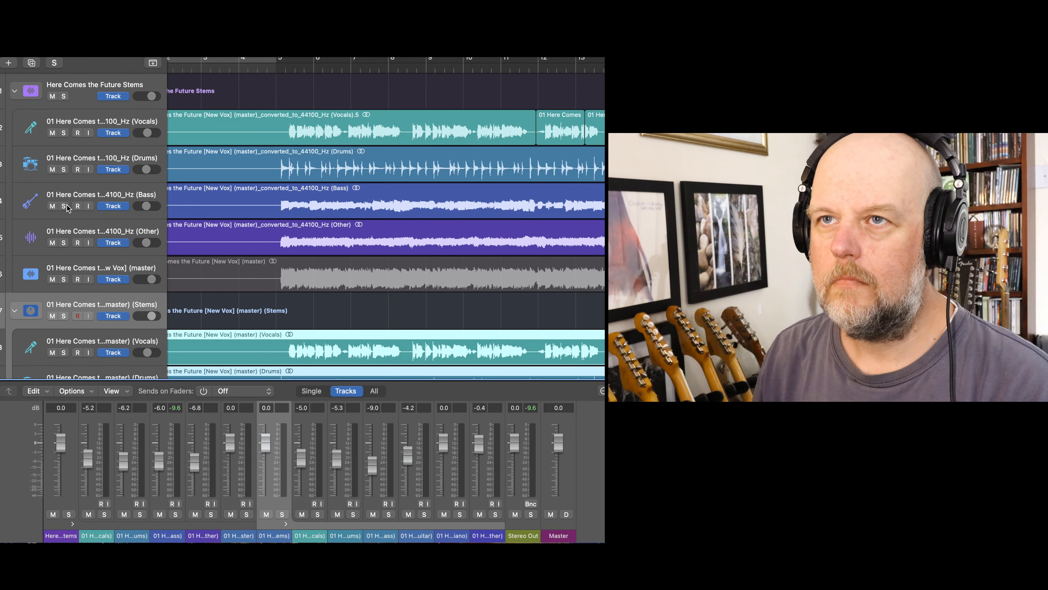
- Audition the Guitar stem of the (master) (Stems) stack in solo from just before bar 5, and turn its solo off
scroll(68, 208, down, 5)
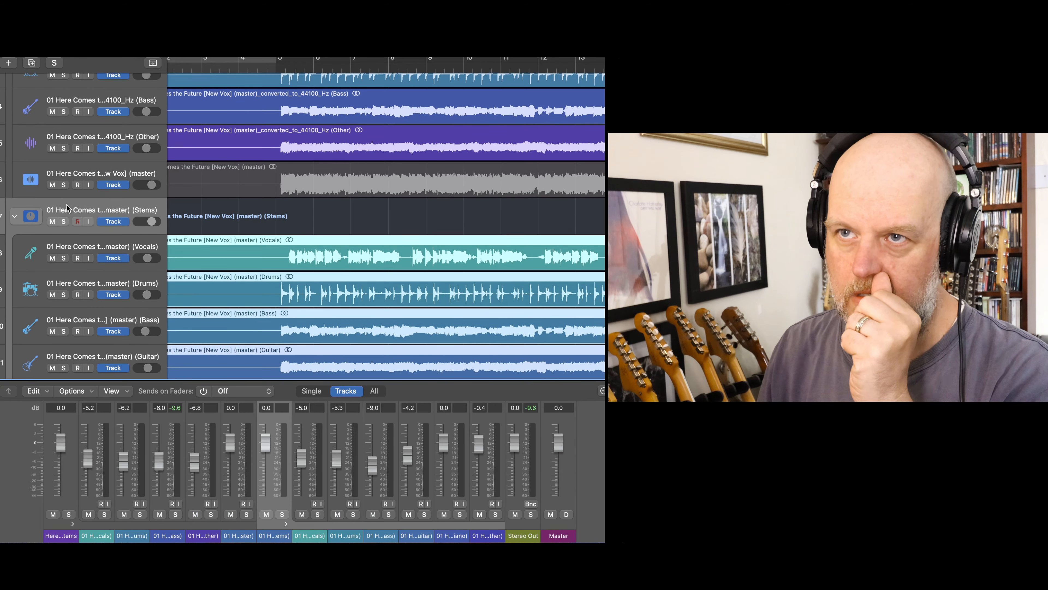
scroll(67, 207, down, 4)
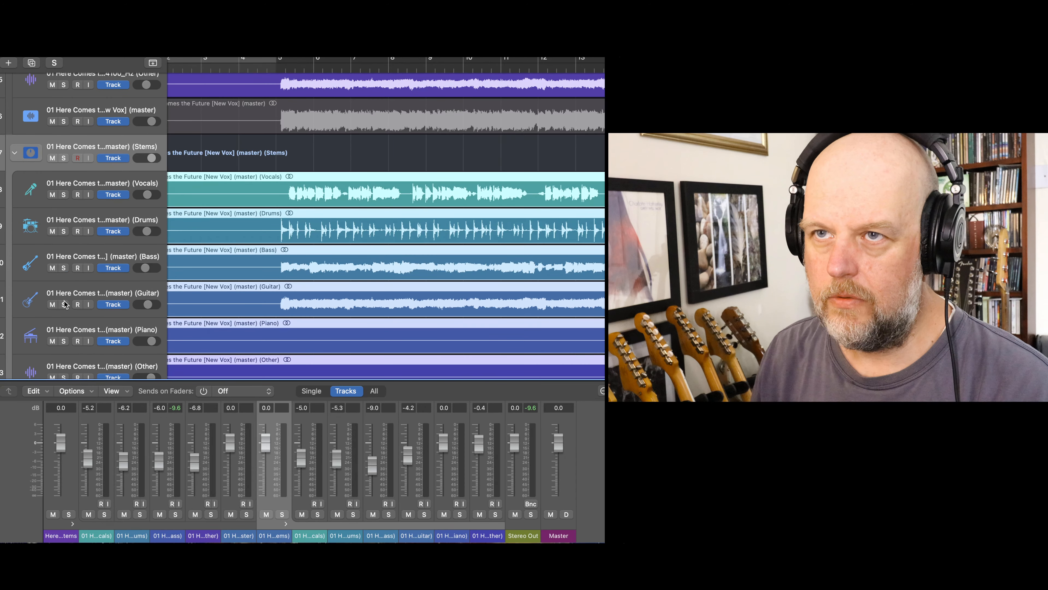
click(64, 304)
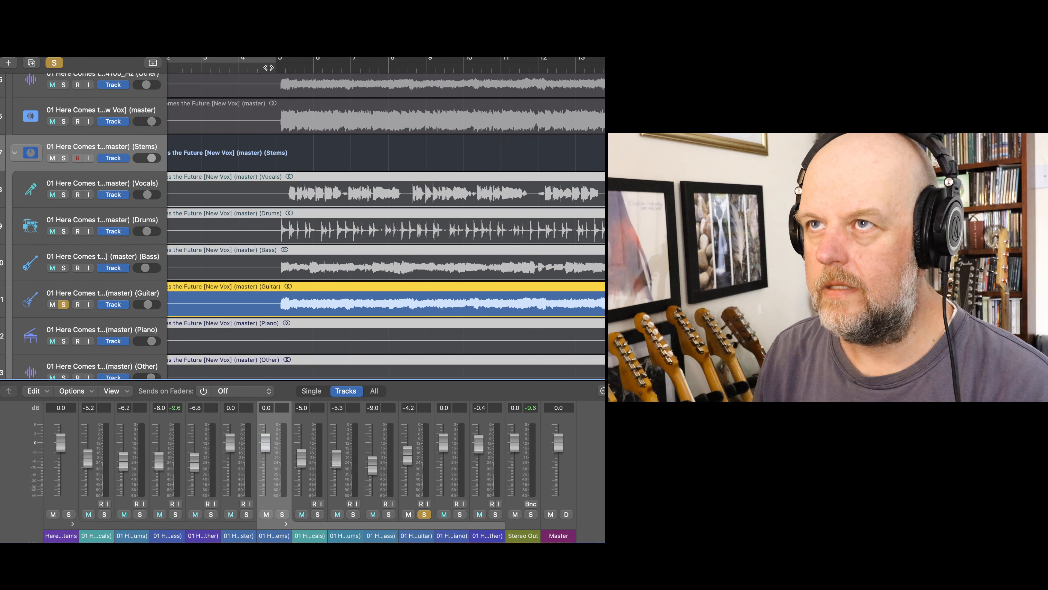
key(space)
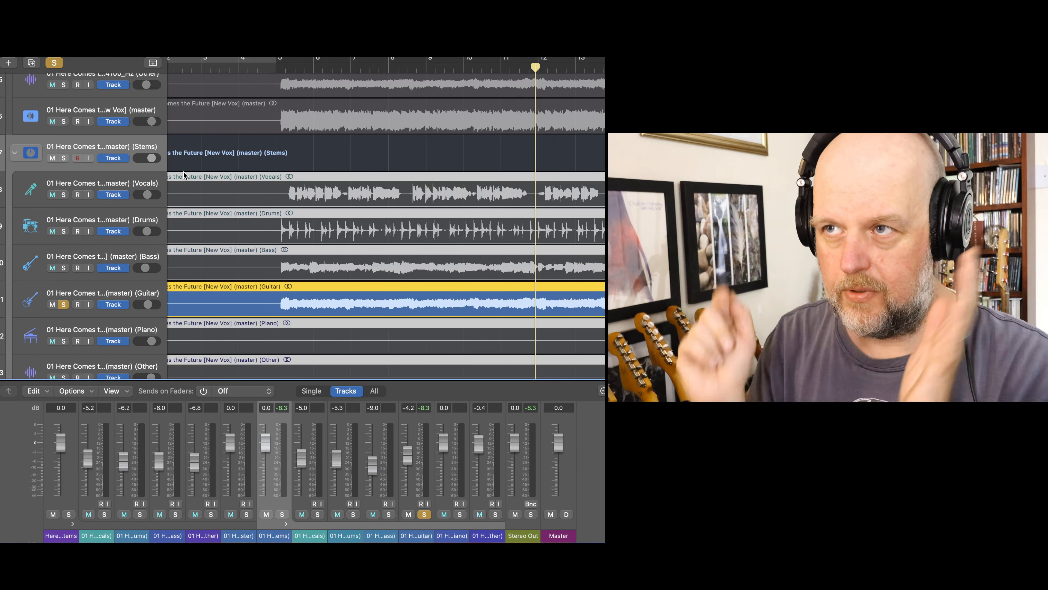
click(62, 306)
- Audition the converted_to_44100_Hz Other stem in solo from just before bar 5, and turn its solo off
scroll(161, 194, up, 5)
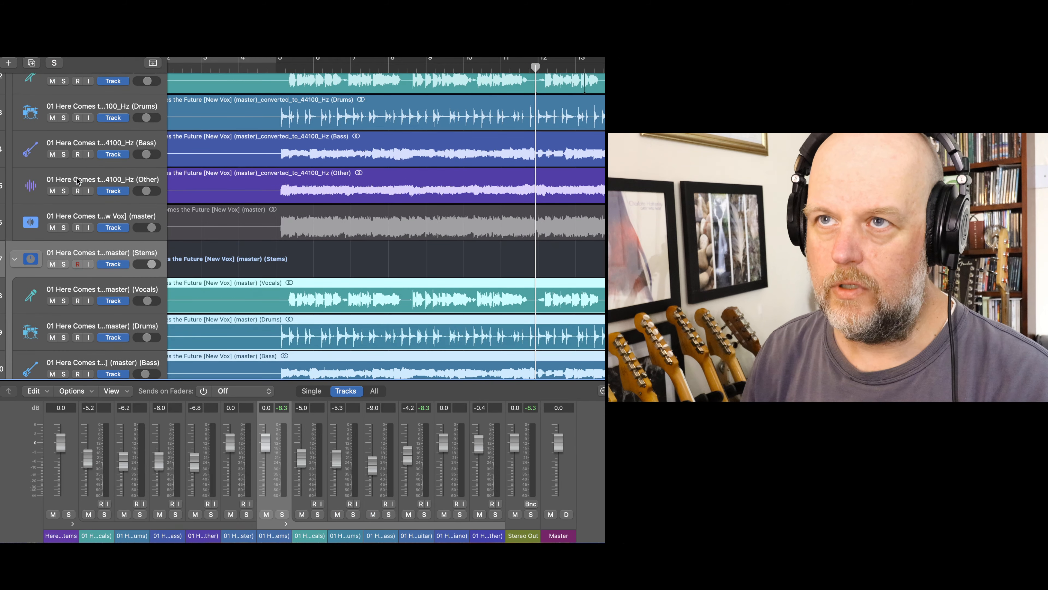
click(64, 190)
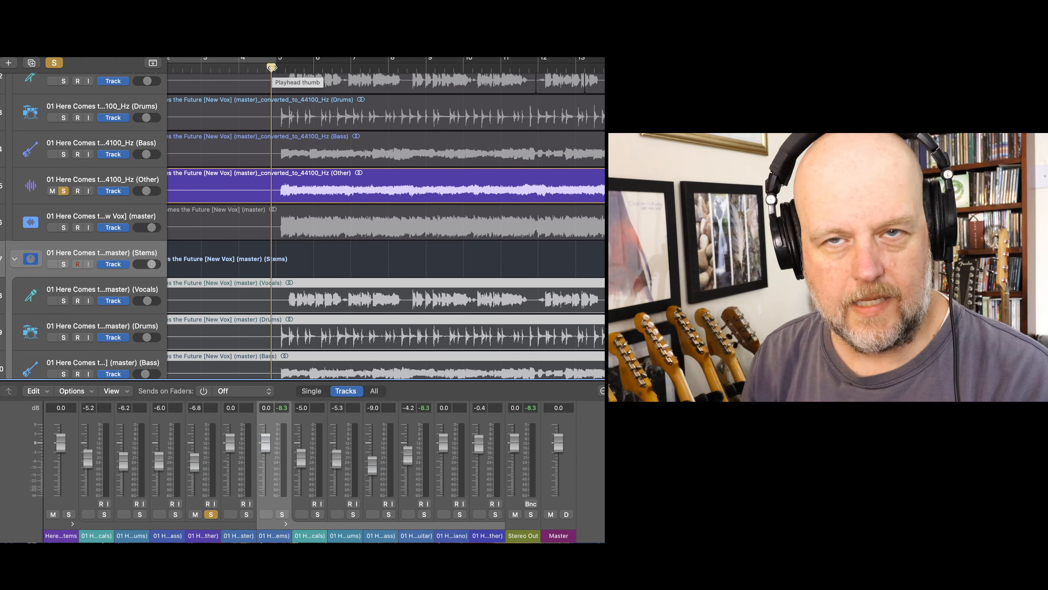
key(space)
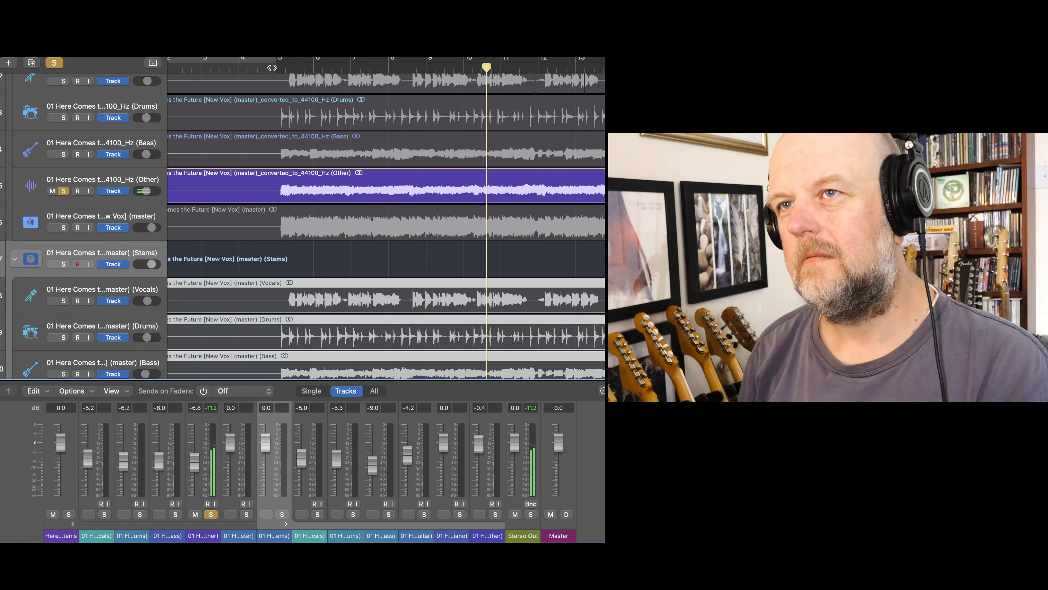
click(64, 190)
- Audition the Guitar stem of the (master) (Stems) stack in solo again, continuing past bar 10, and turn its solo off
scroll(66, 191, down, 3)
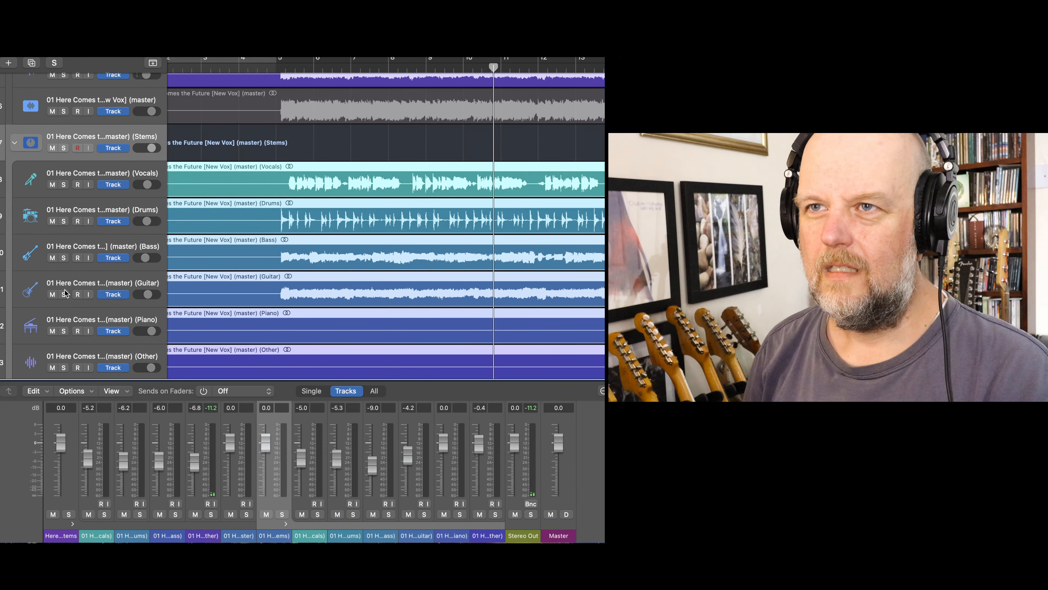
click(64, 294)
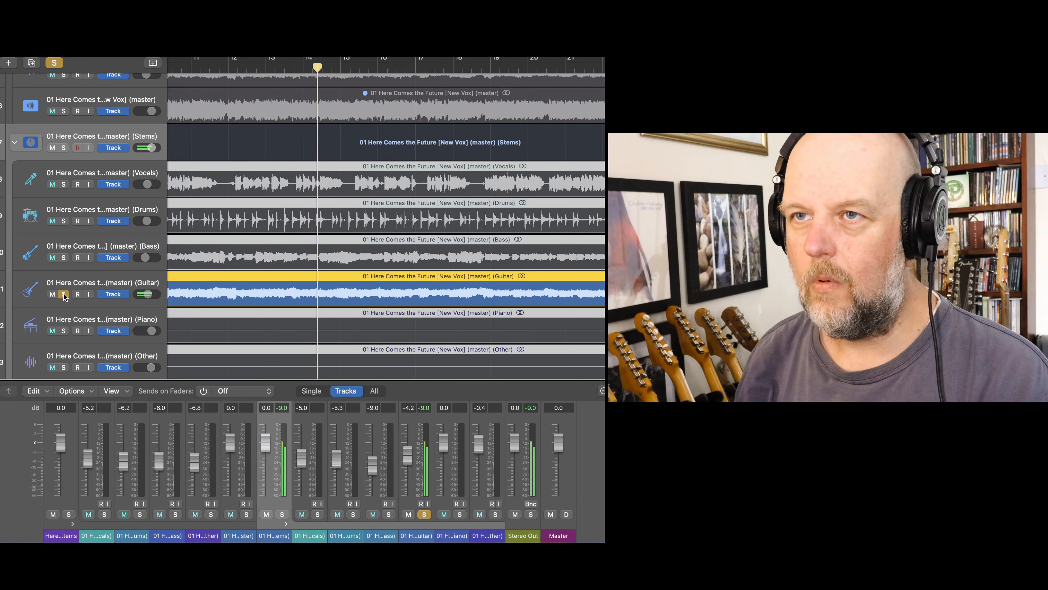
click(64, 294)
- Audition the Vocals stem of the (master) (Stems) stack in solo from bar 5, and turn its solo off
scroll(300, 161, left, 10)
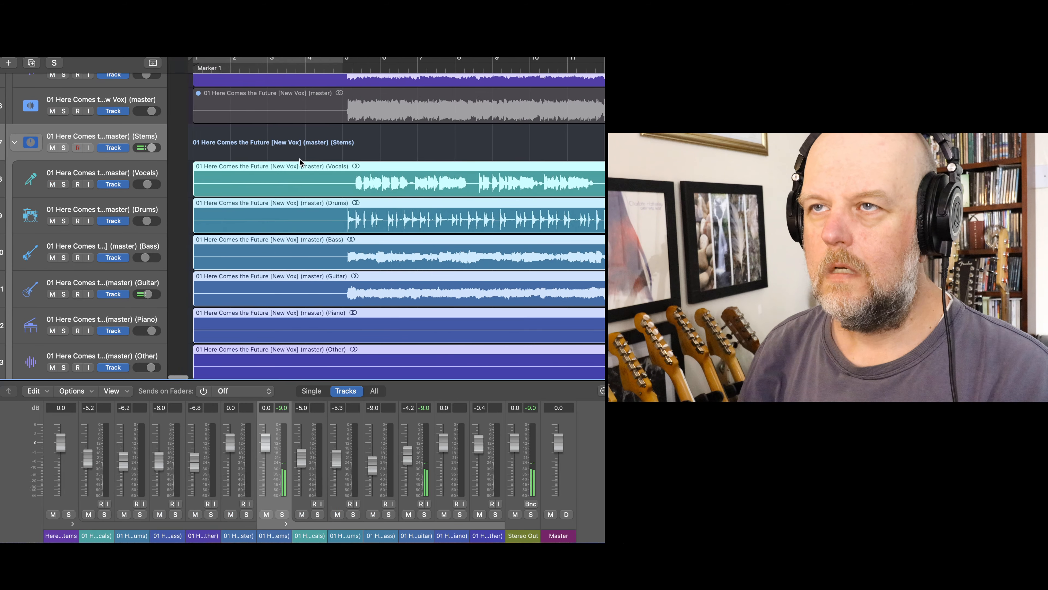
scroll(299, 161, up, 5)
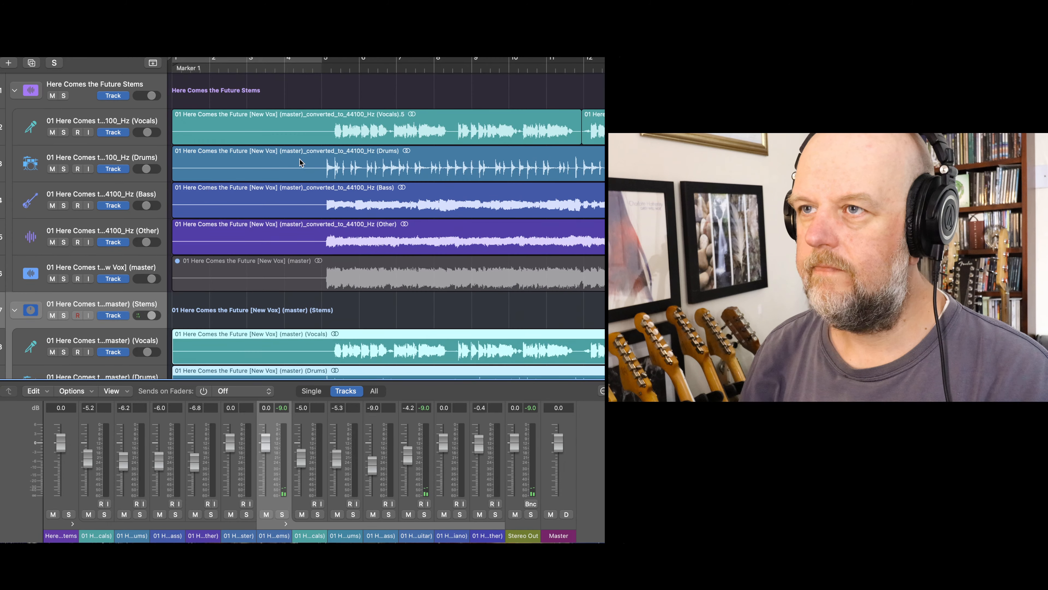
scroll(201, 277, down, 2)
click(64, 306)
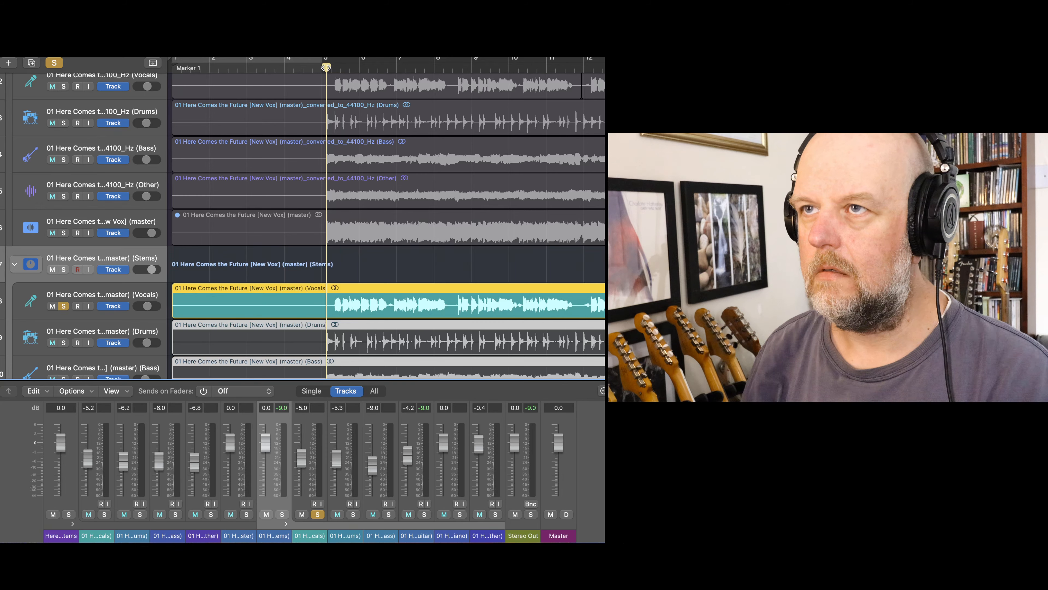
key(space)
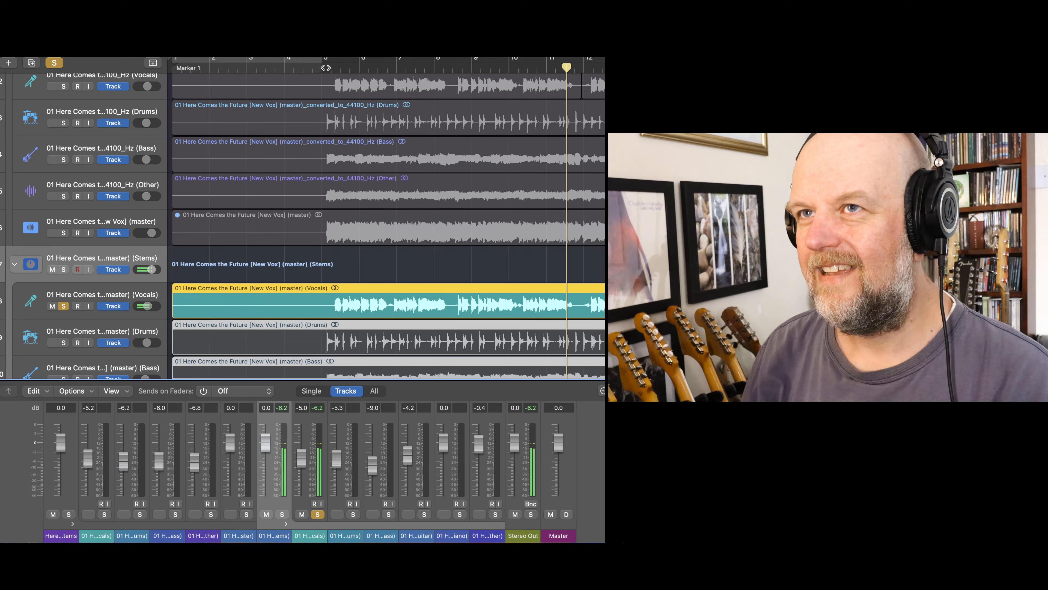
scroll(82, 248, up, 3)
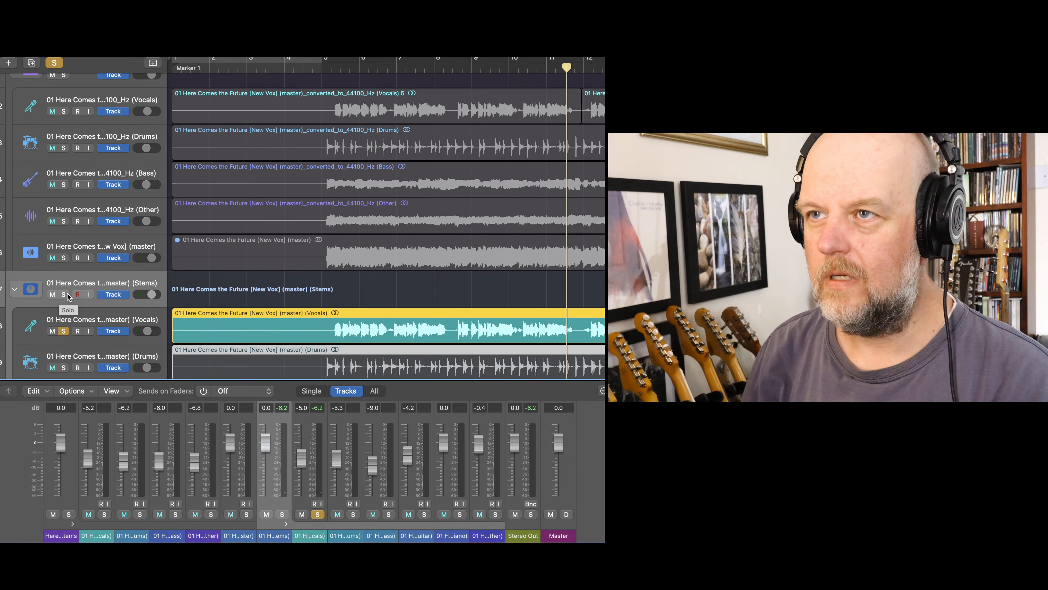
click(64, 331)
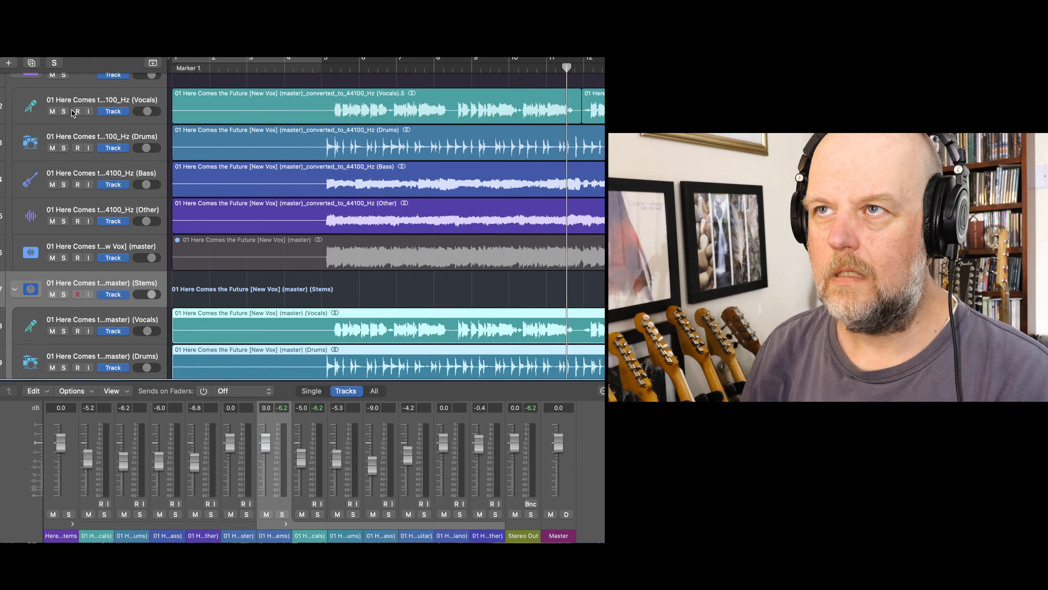
- Audition the converted_to_44100_Hz Vocals stem in solo from just before bar 5, and turn its solo off
scroll(78, 116, up, 1)
click(64, 133)
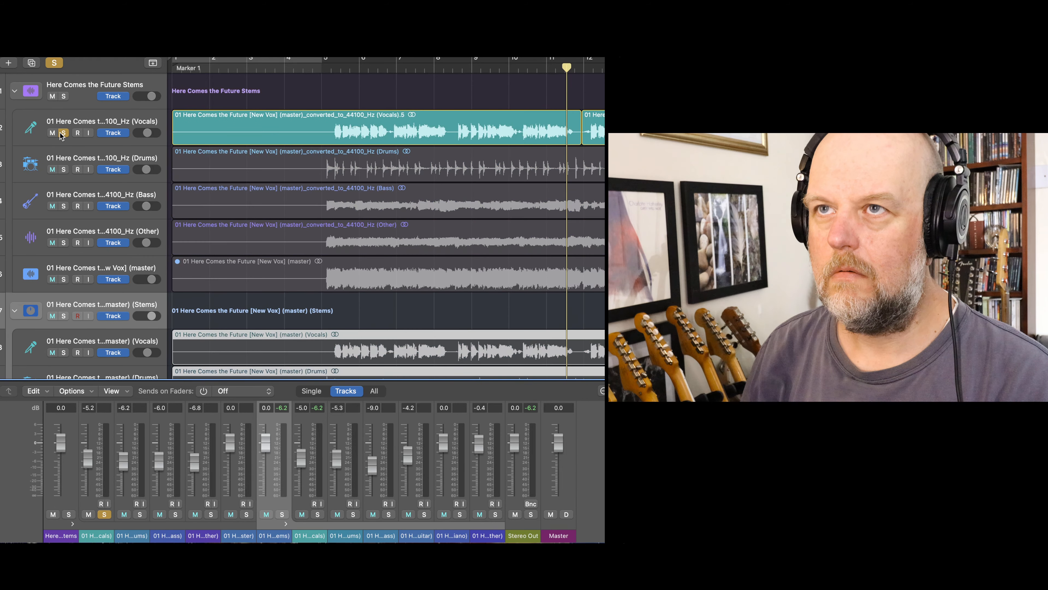
click(321, 70)
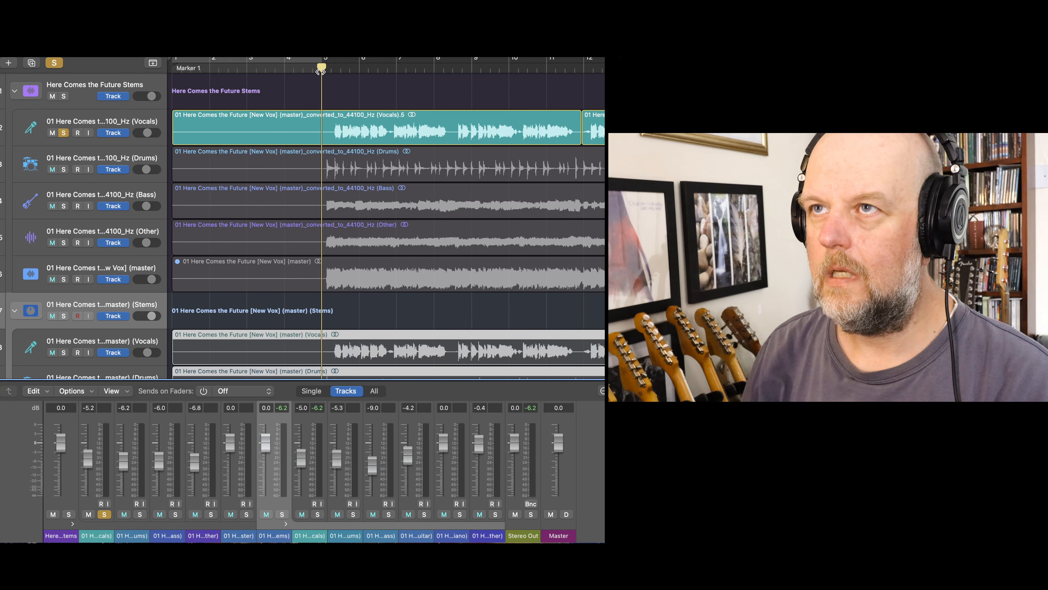
key(space)
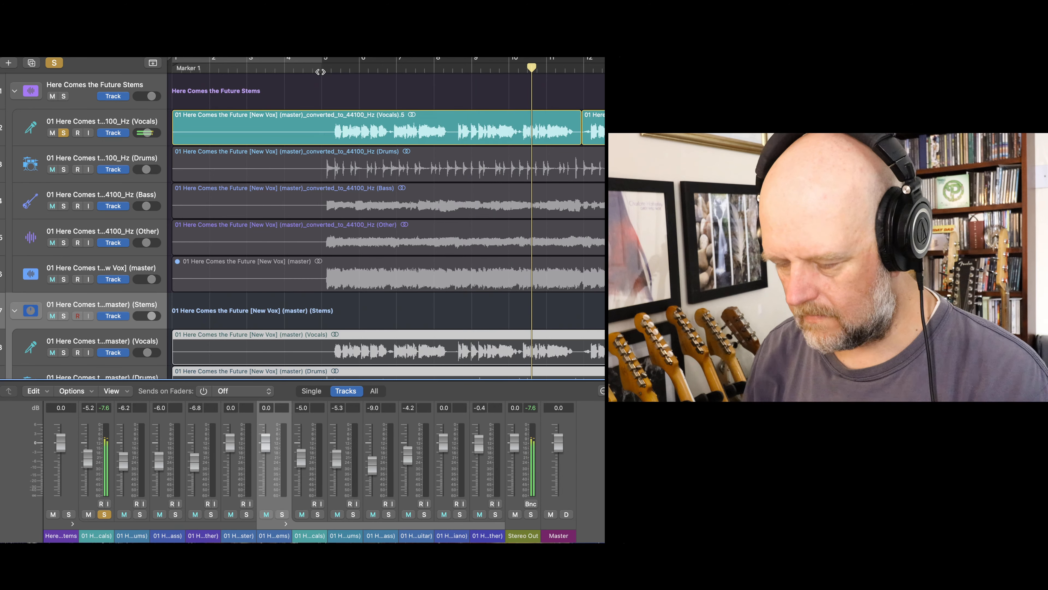
scroll(319, 77, down, 3)
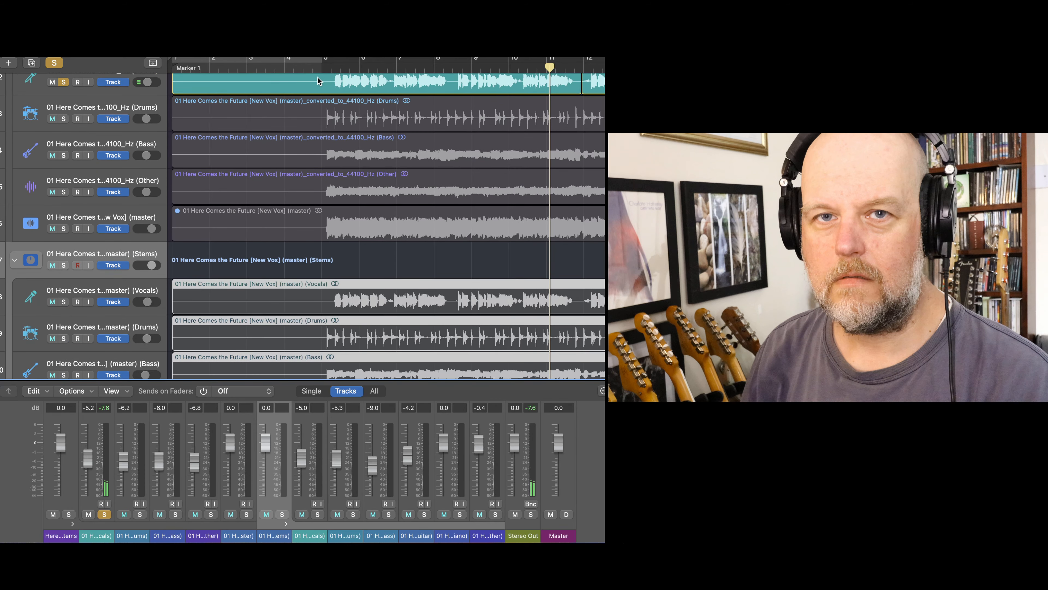
scroll(318, 80, down, 2)
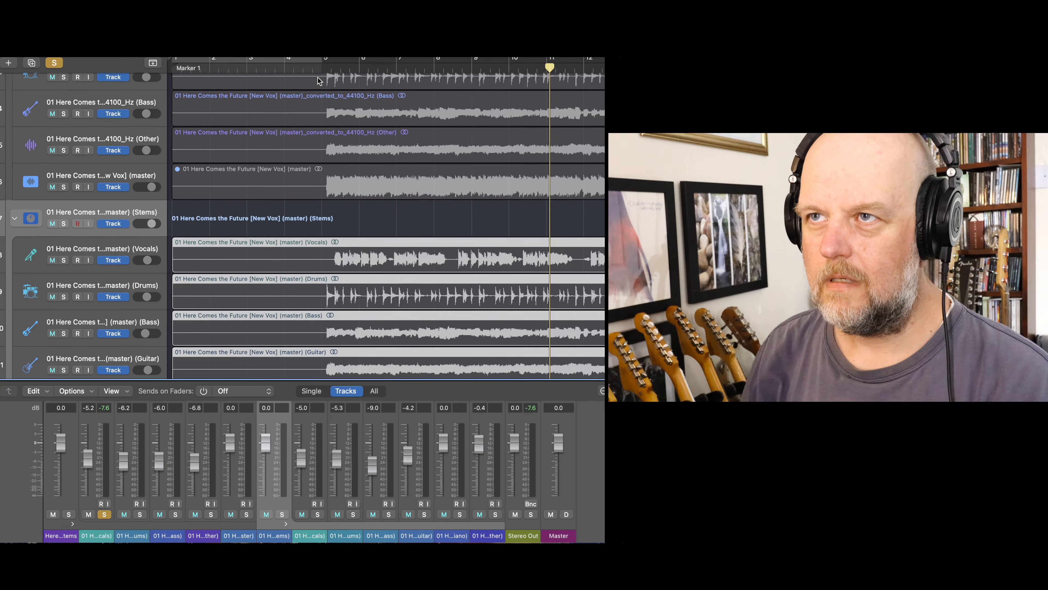
scroll(319, 80, down, 1)
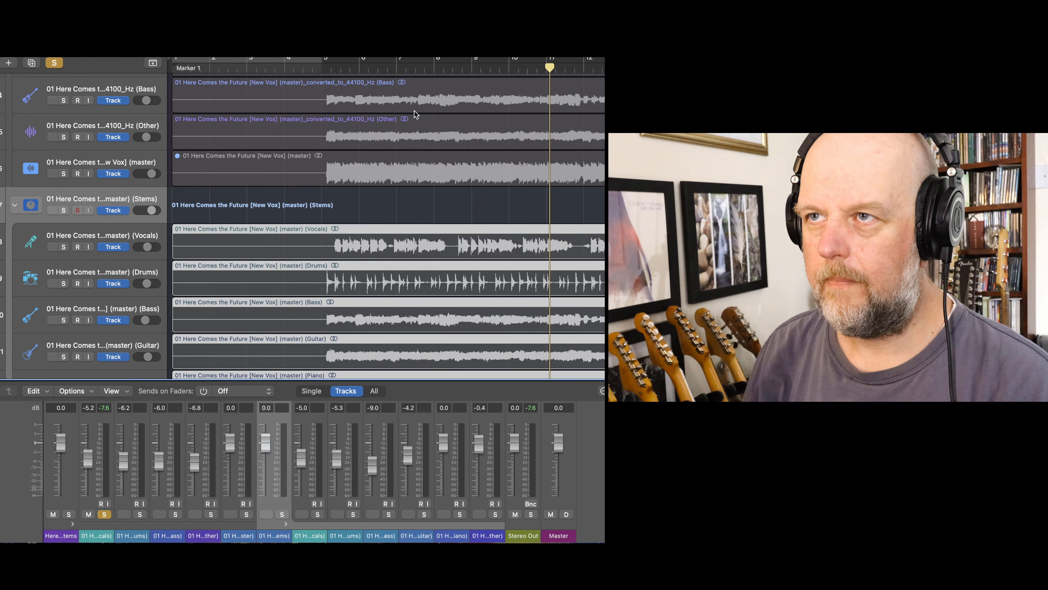
scroll(78, 219, up, 4)
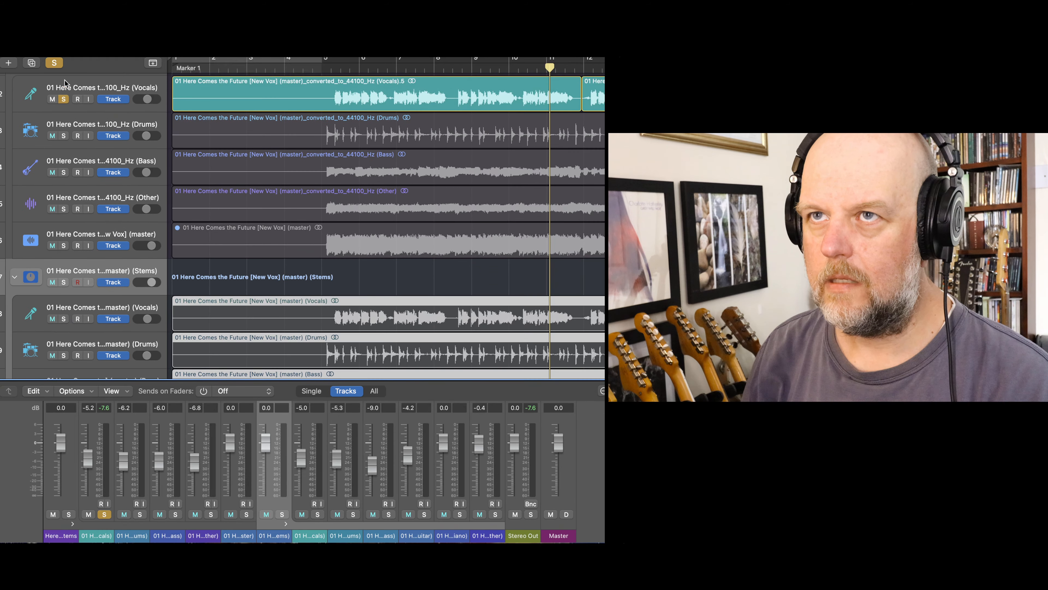
click(64, 99)
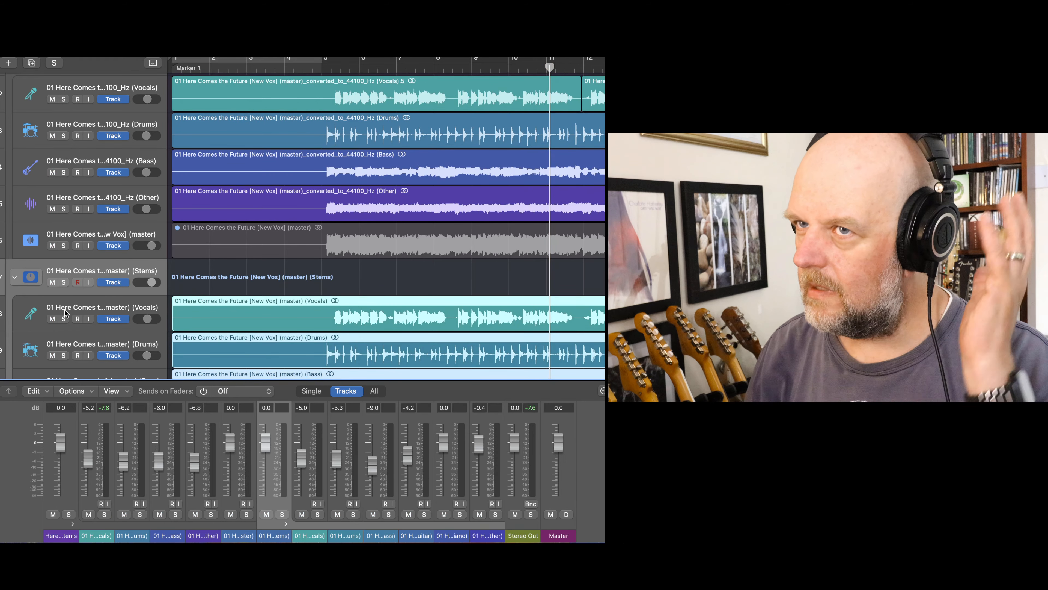
- Audition the Vocals stem of the (master) (Stems) stack in solo up to bar 15, and add the converted_to_44100_Hz Vocals stem to the solo
click(63, 318)
key(space)
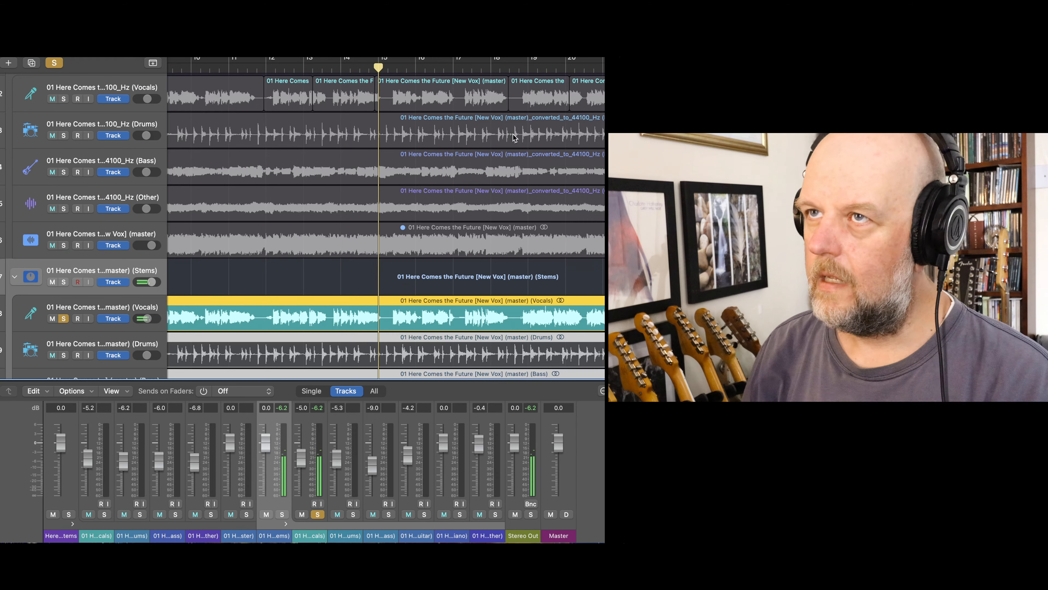
scroll(223, 111, up, 2)
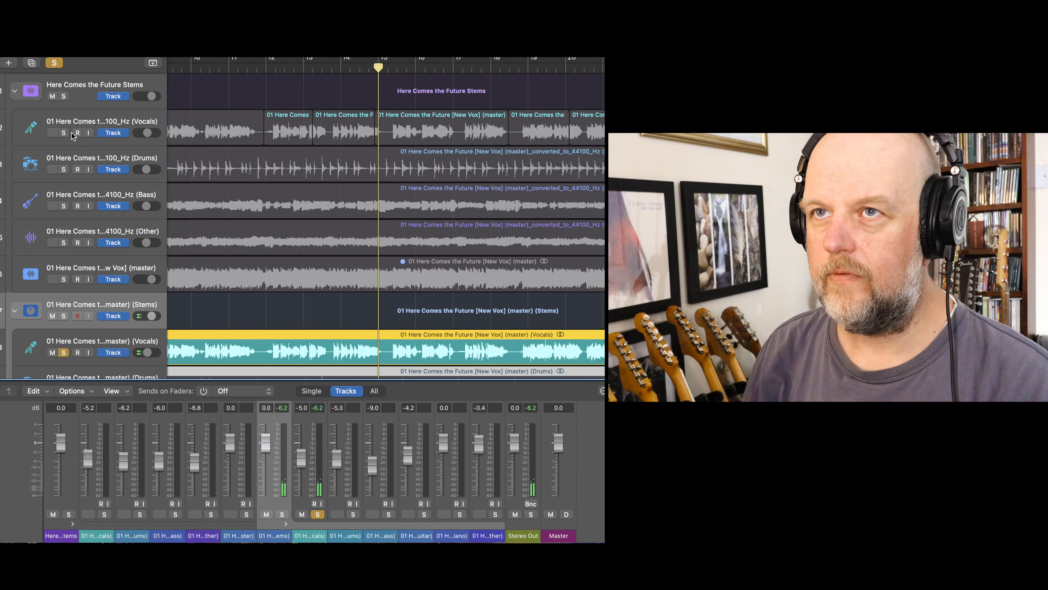
click(64, 133)
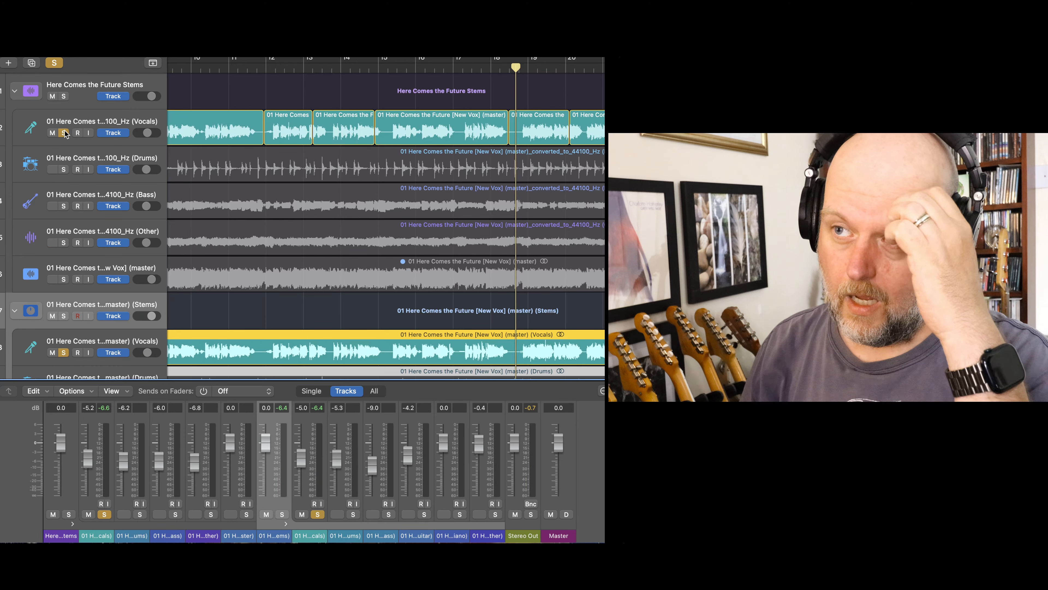
- Switch the solo from both Vocals stems to the converted_to_44100_Hz Drums, Bass and Other stems
scroll(255, 245, left, 3)
scroll(254, 246, down, 5)
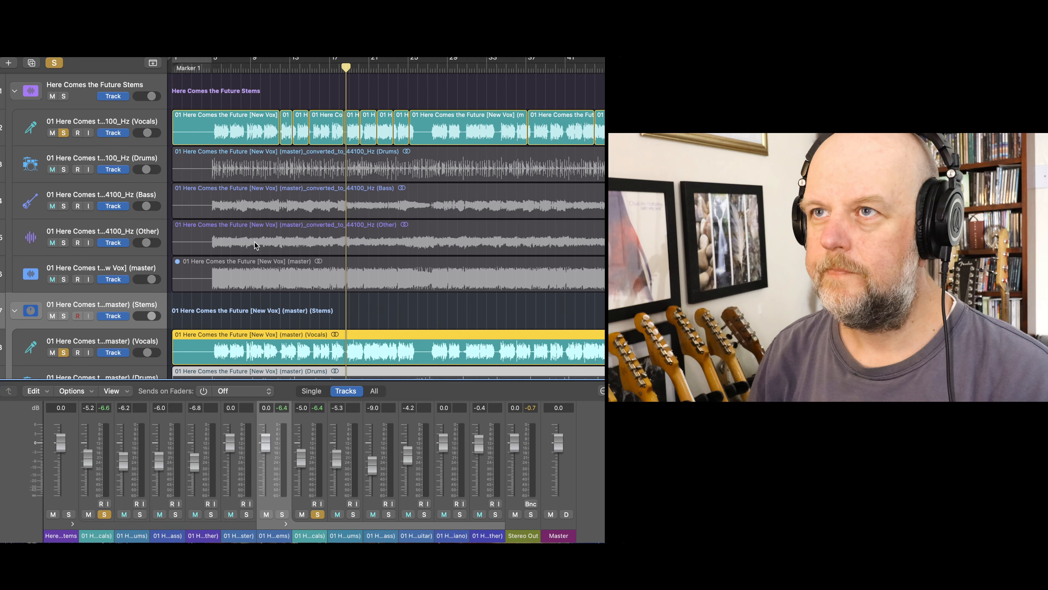
scroll(255, 245, down, 5)
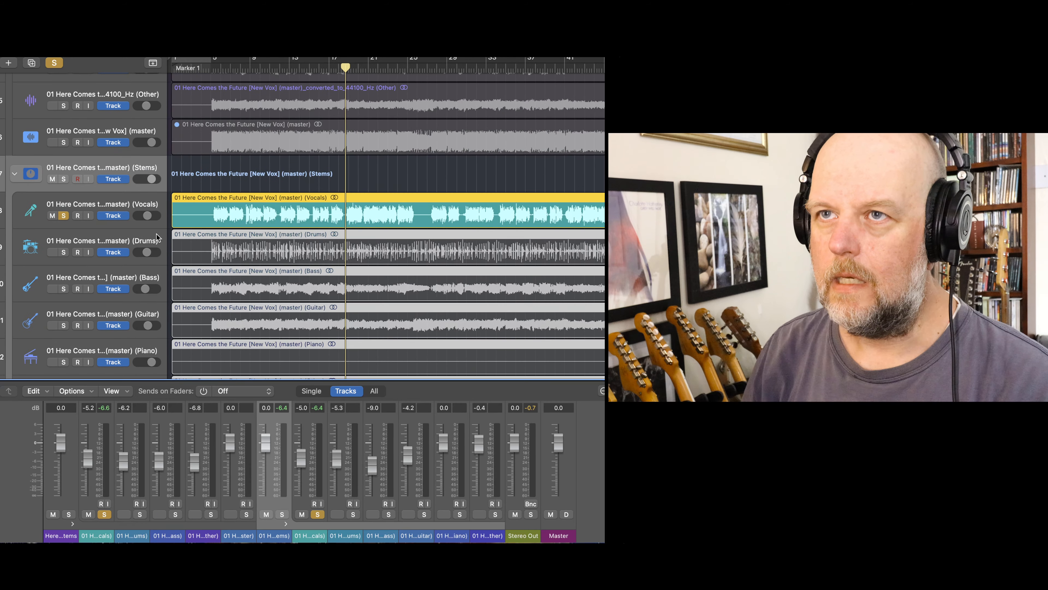
click(64, 216)
scroll(63, 219, up, 5)
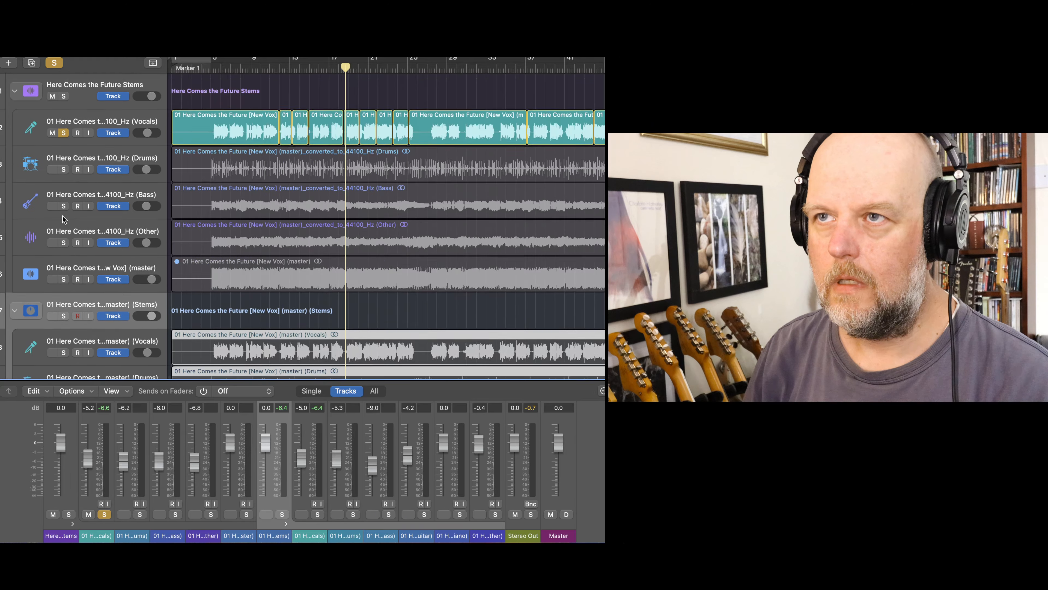
click(64, 169)
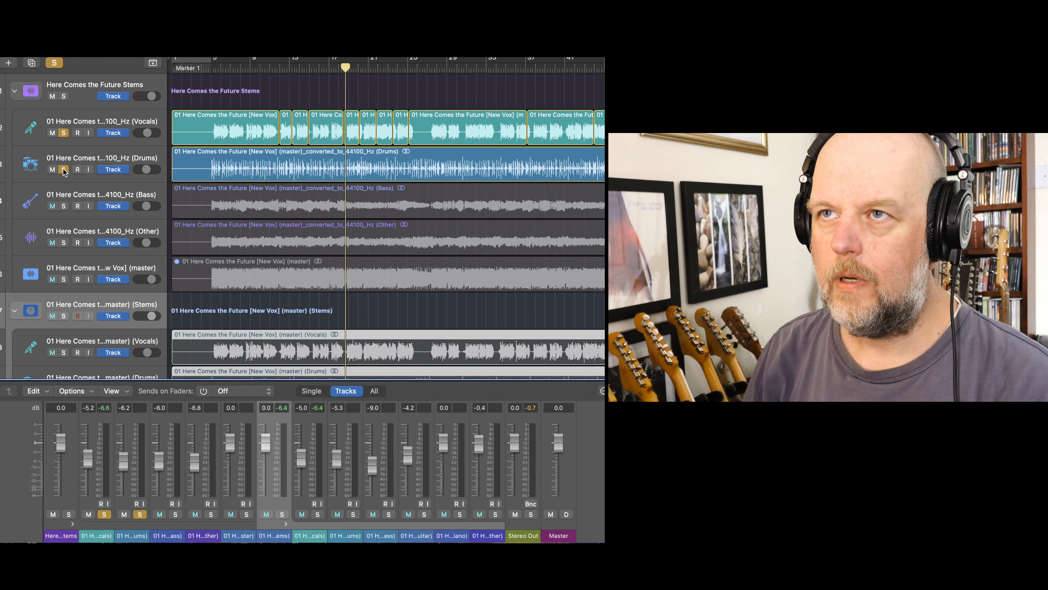
click(63, 133)
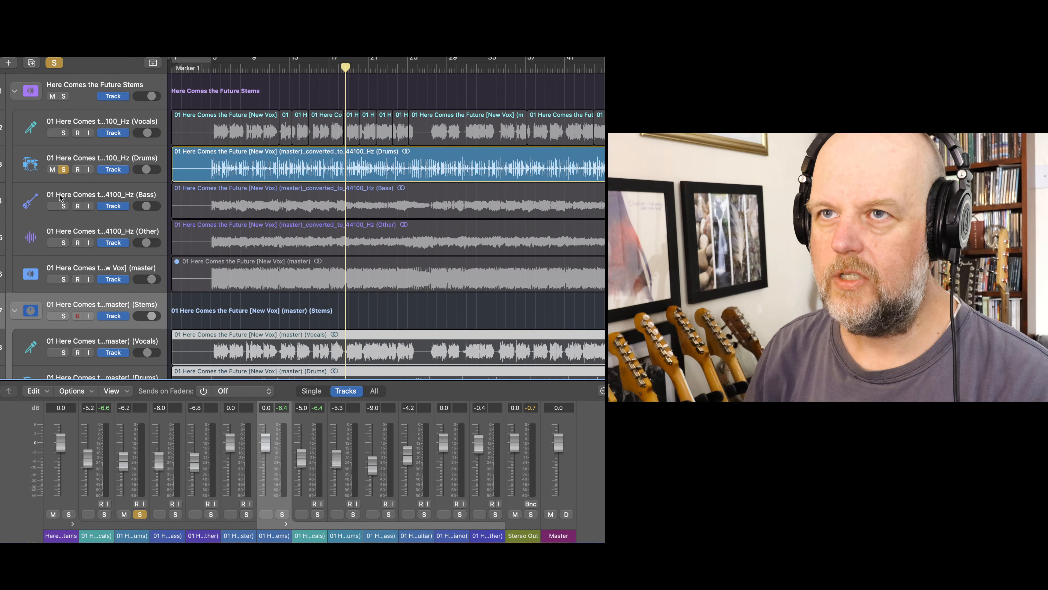
click(64, 205)
click(64, 242)
click(64, 279)
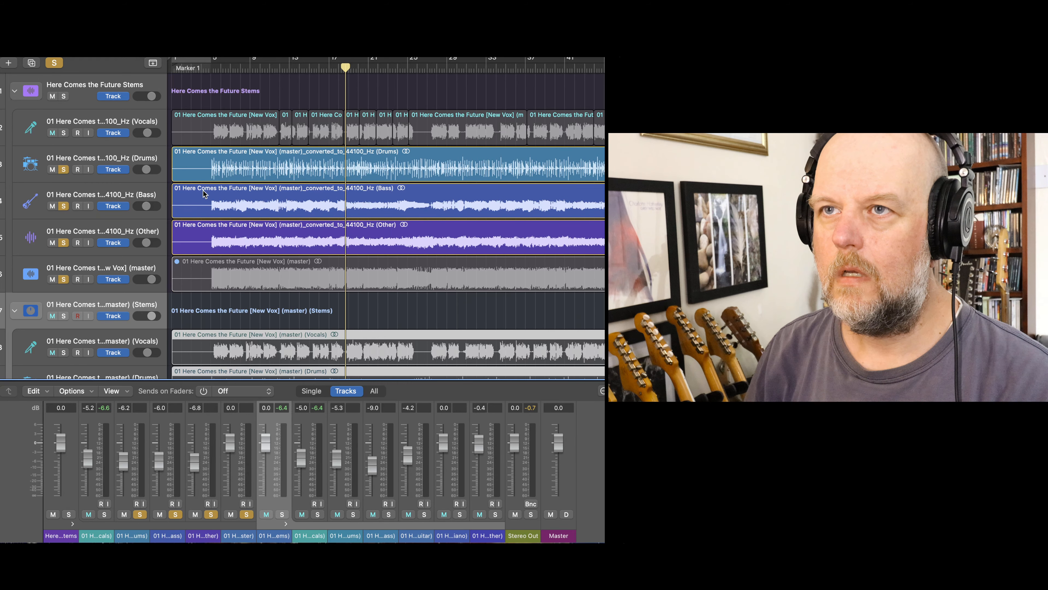
click(65, 279)
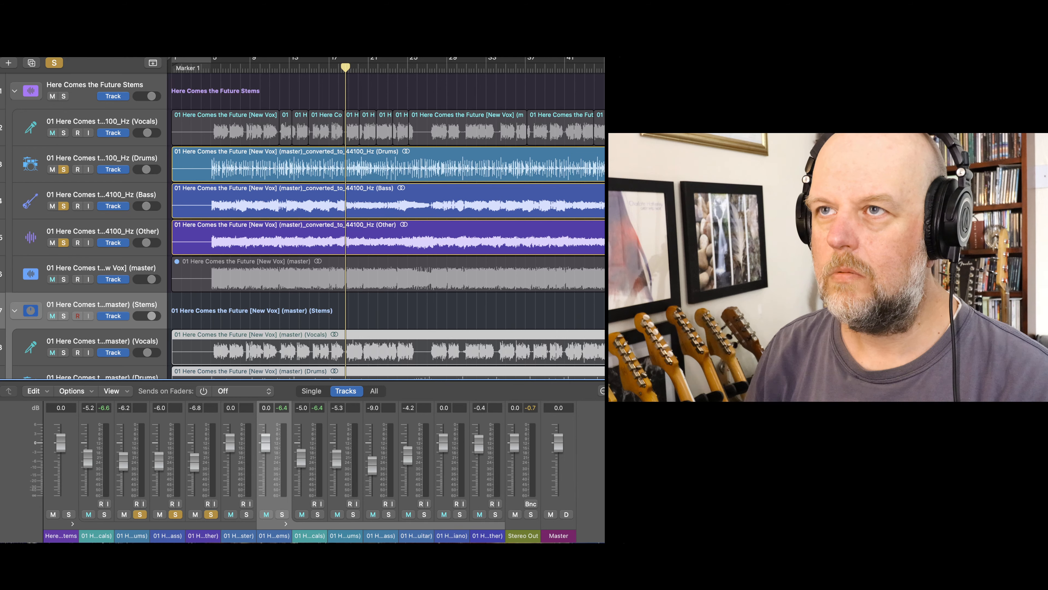
- Play the soloed converted_to_44100_Hz Drums, Bass and Other stems together from just before bar 5, and turn their solos off
click(215, 68)
click(211, 69)
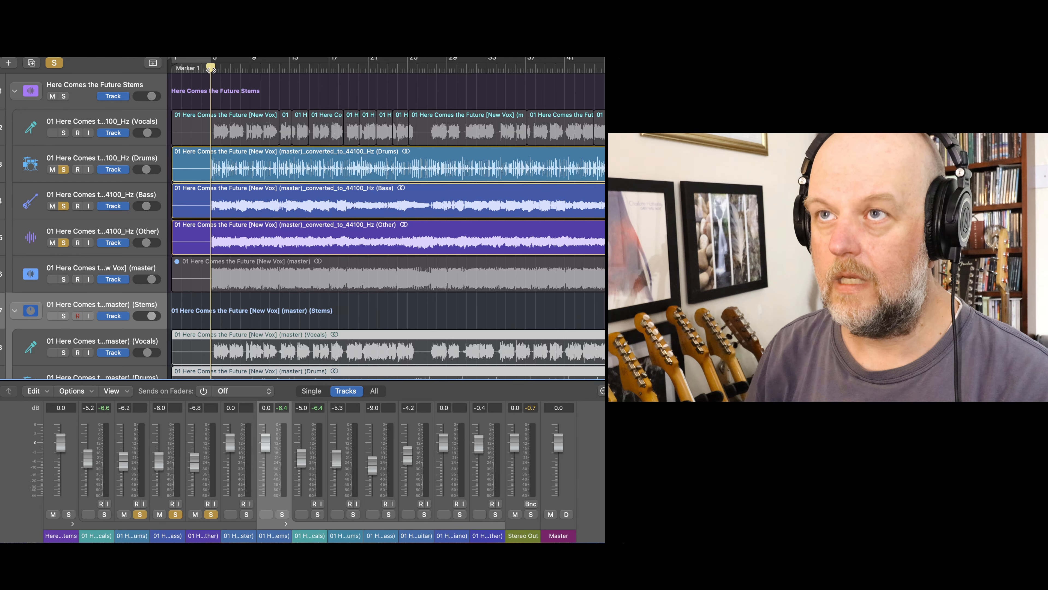
key(space)
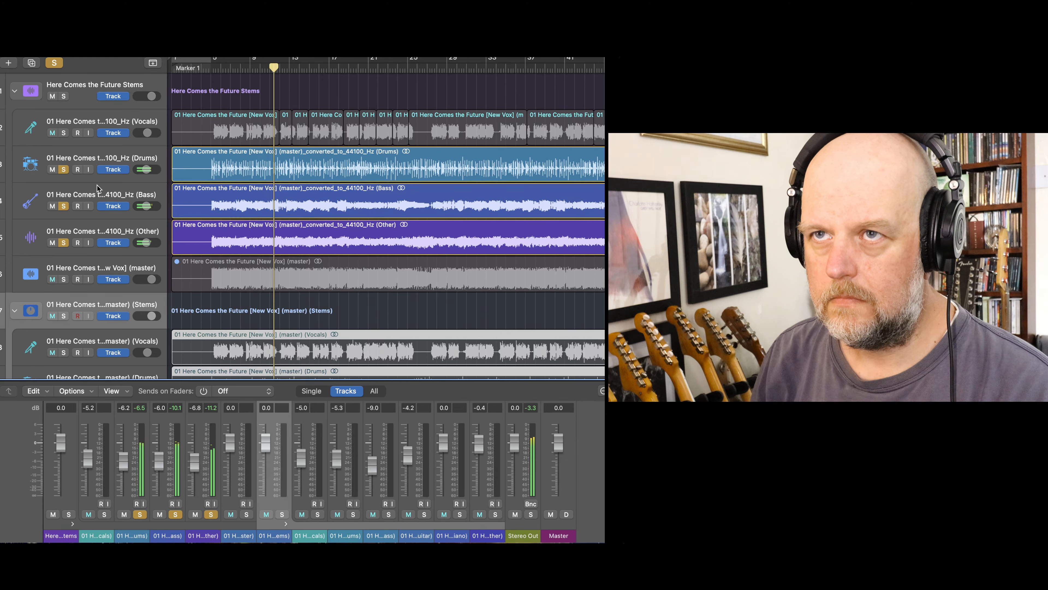
click(63, 170)
click(63, 206)
click(63, 242)
- Audition the Drums, Bass and Guitar stems of the (master) (Stems) stack together in solo from just before bar 5, and turn their solos off
scroll(101, 253, down, 5)
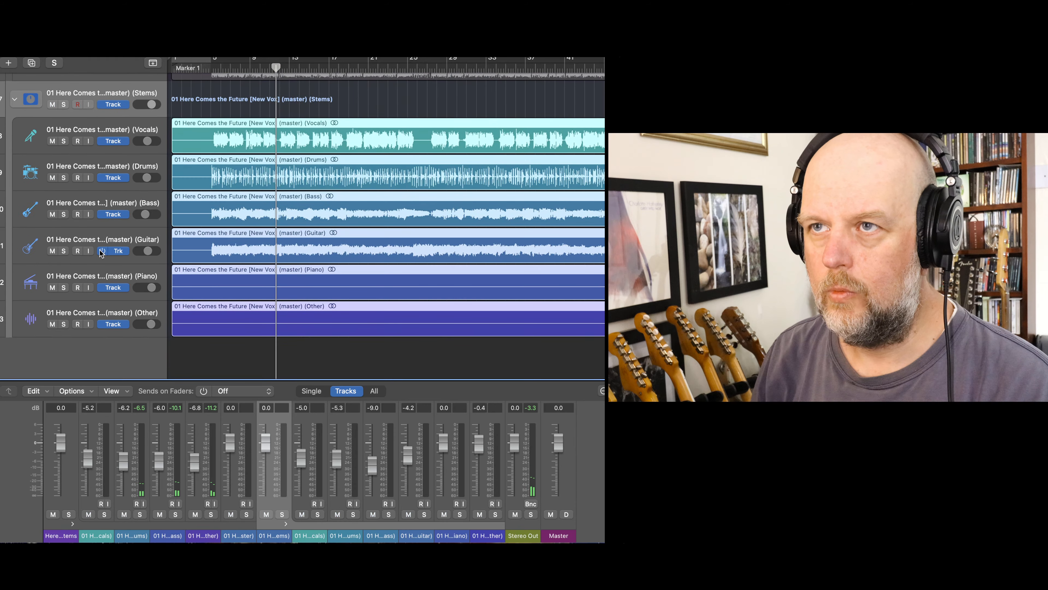
click(64, 251)
click(64, 214)
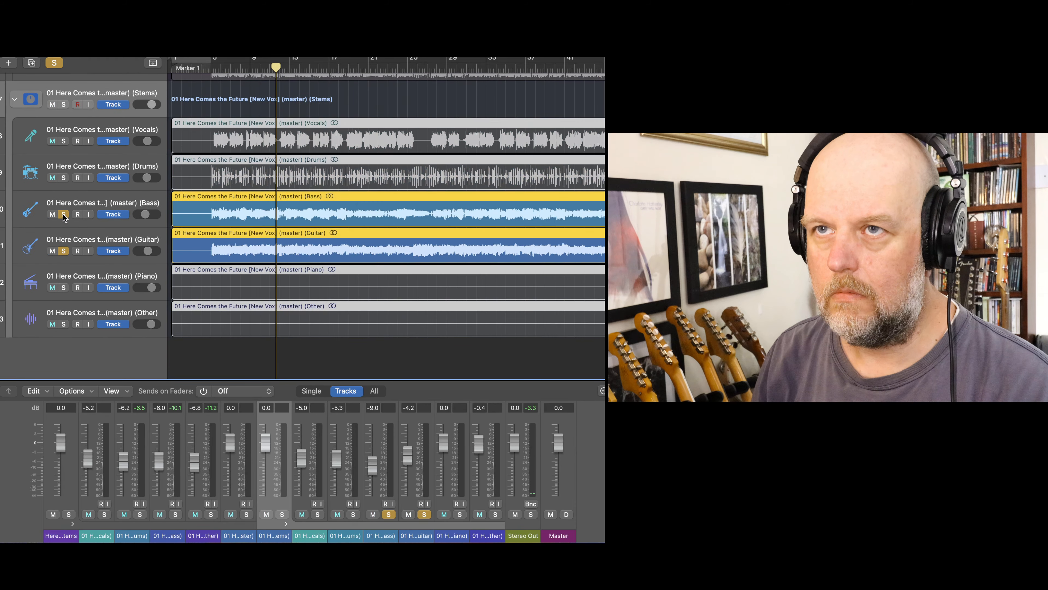
click(64, 178)
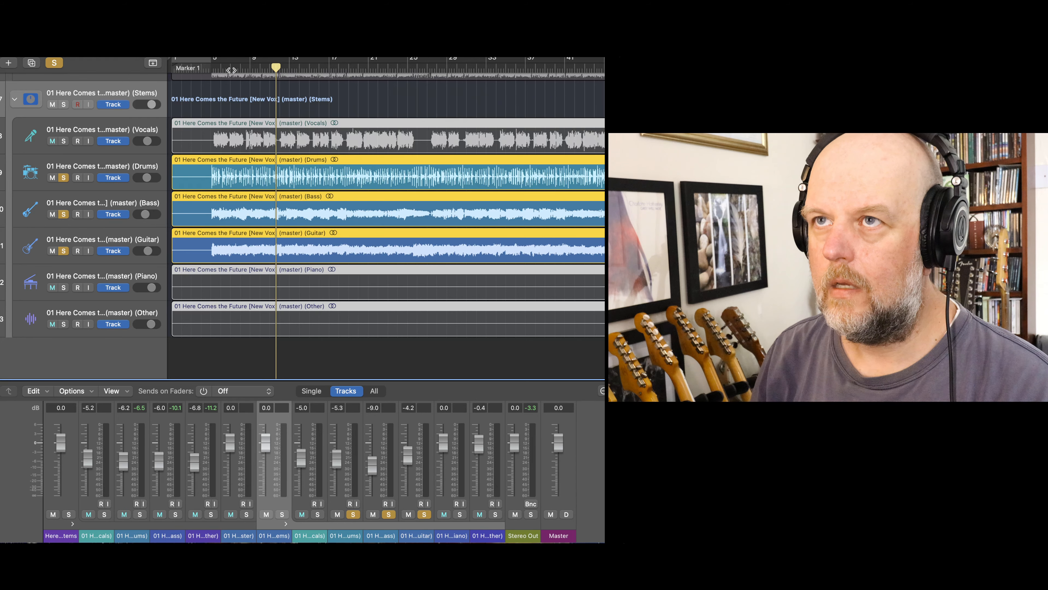
drag(221, 68, 206, 68)
key(space)
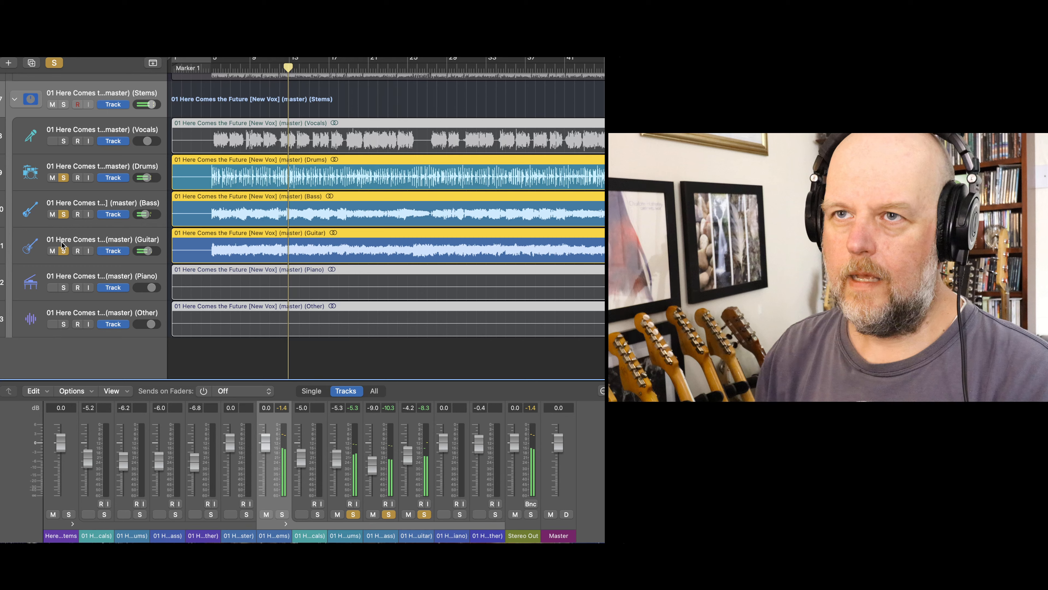
click(64, 250)
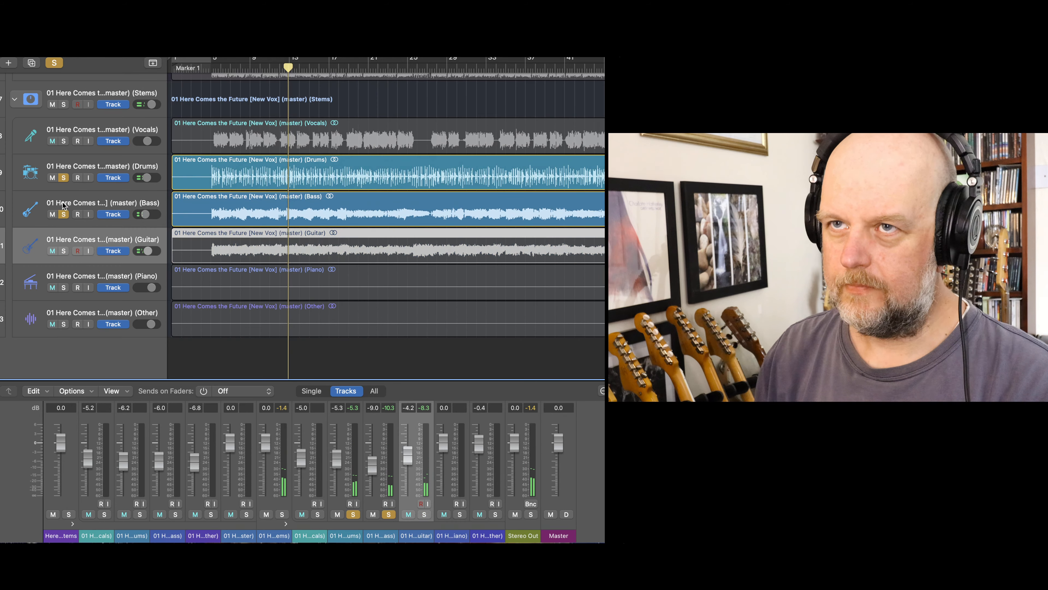
click(63, 214)
click(64, 178)
- Solo the Other, Guitar, Bass, Drums and Vocals stems of the (master) (Stems) stack for the end of the song
scroll(66, 182, right, 10)
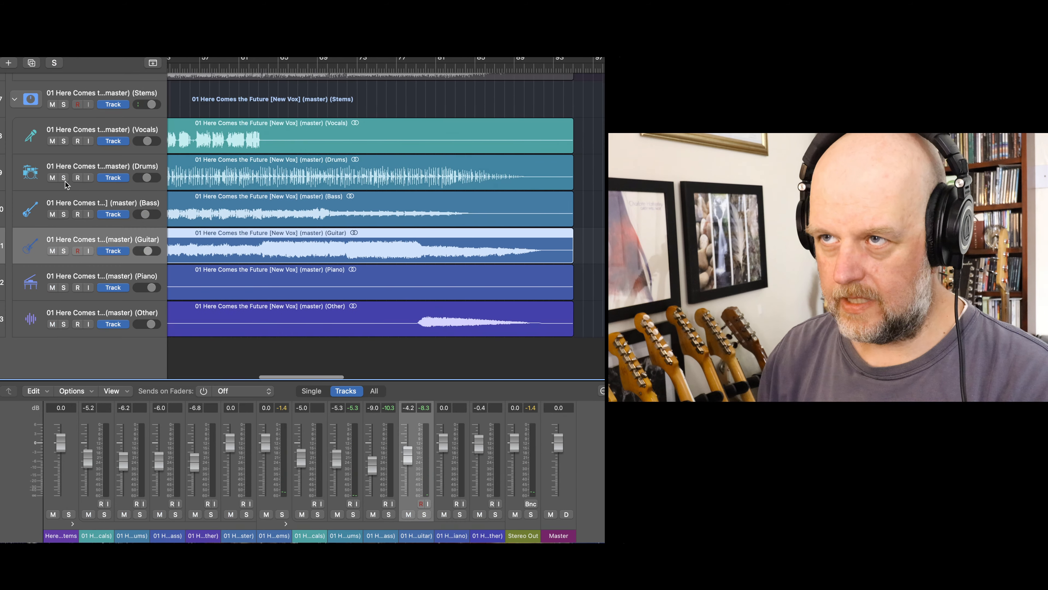
scroll(185, 199, right, 4)
scroll(342, 102, up, 3)
scroll(161, 284, down, 1)
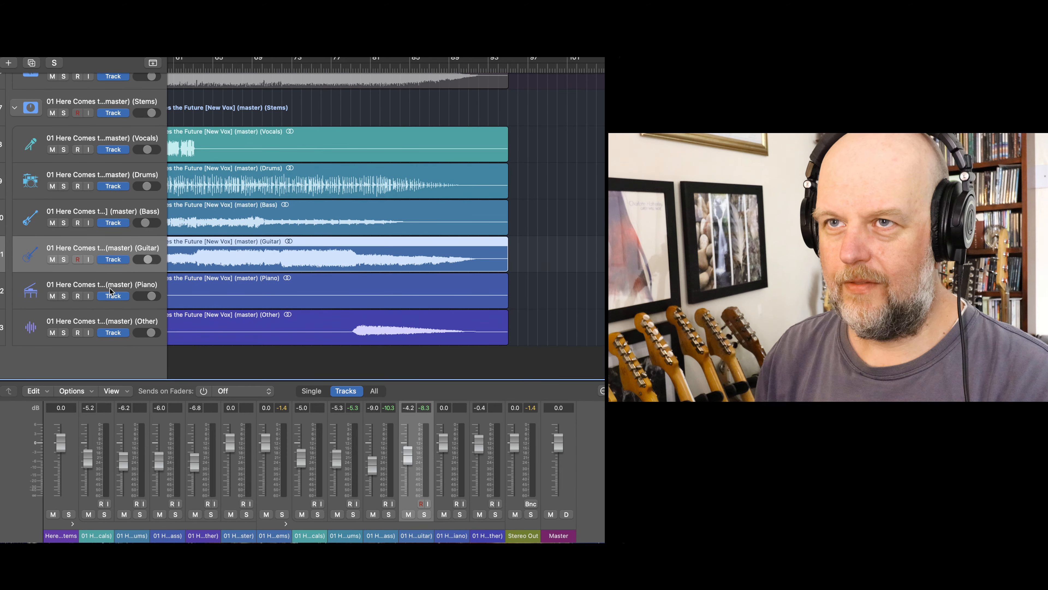
click(63, 332)
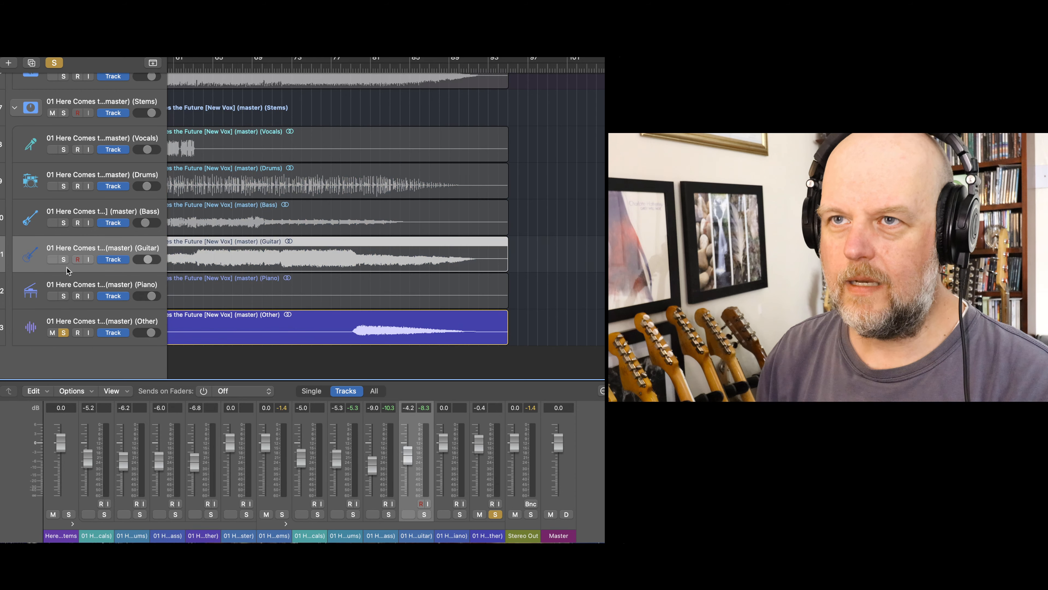
click(63, 259)
click(64, 223)
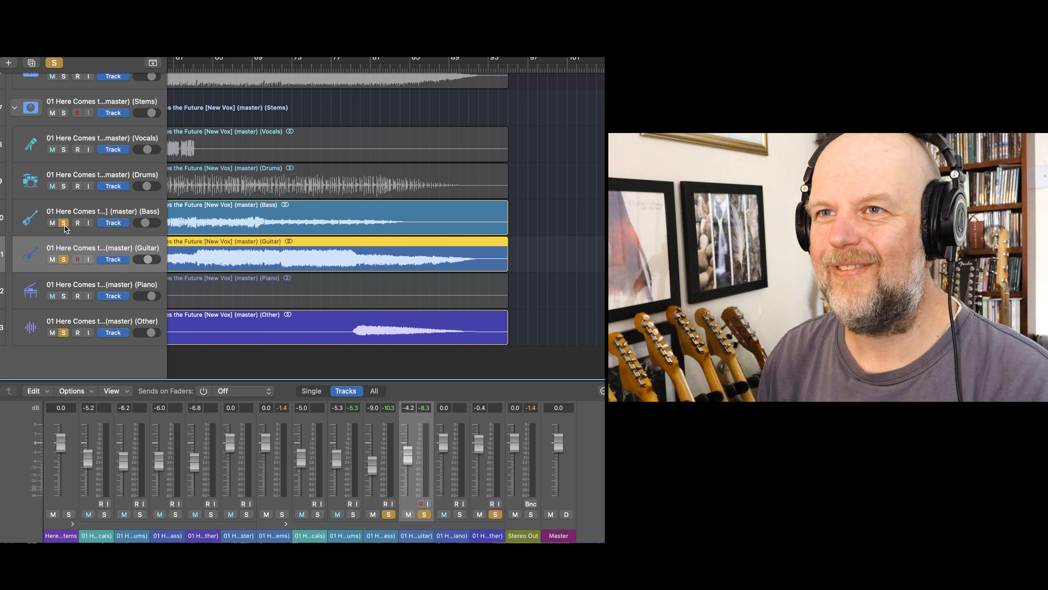
click(63, 186)
click(63, 150)
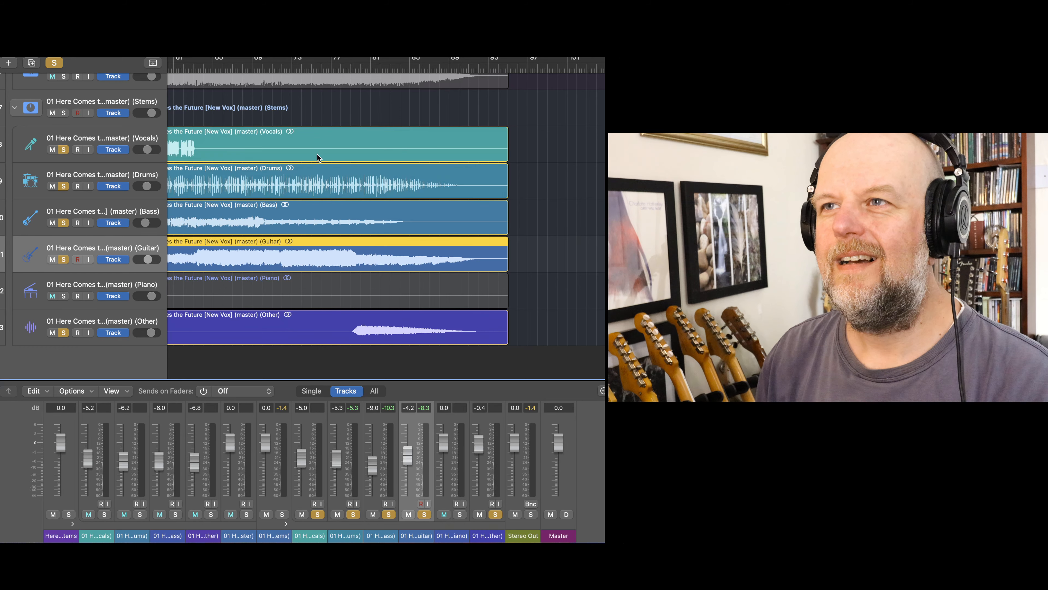
- Play the ending from where the Other stem's sound begins, and remove Guitar, Bass, Drums and Vocals from the solo to hear Other alone
click(351, 65)
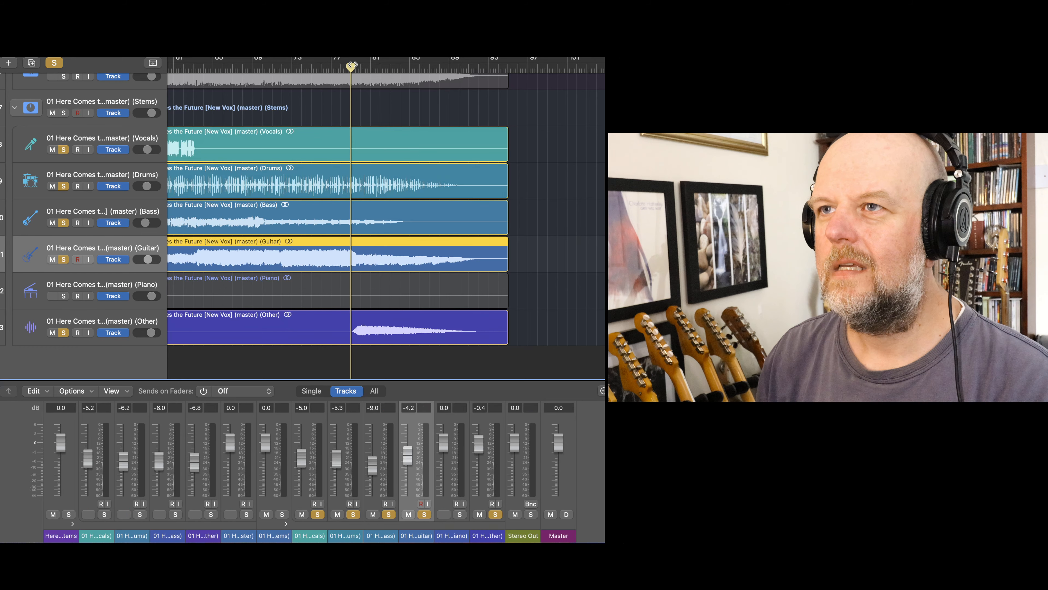
key(space)
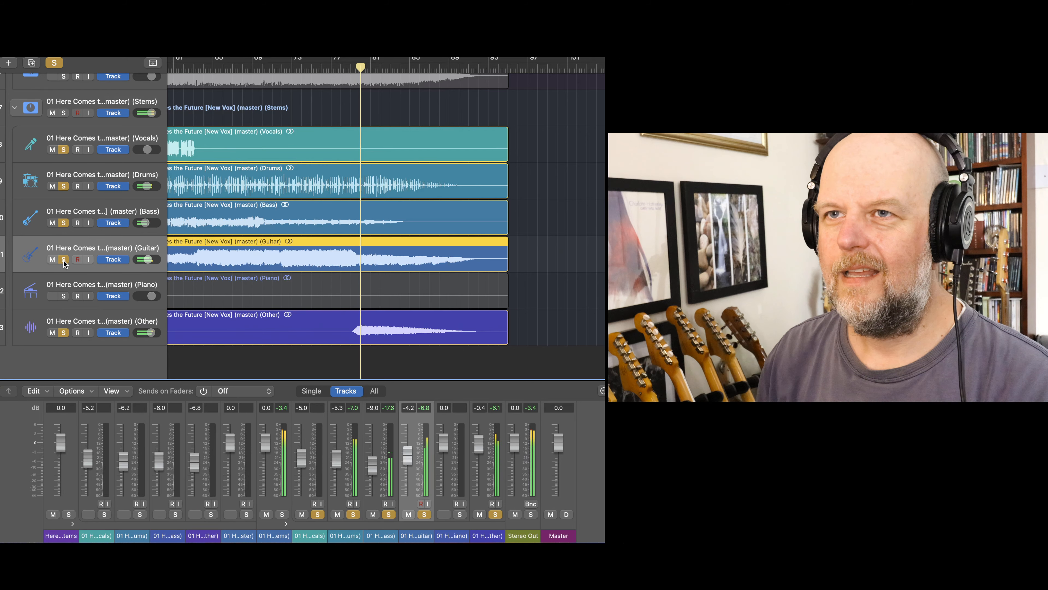
click(63, 259)
click(64, 222)
click(64, 186)
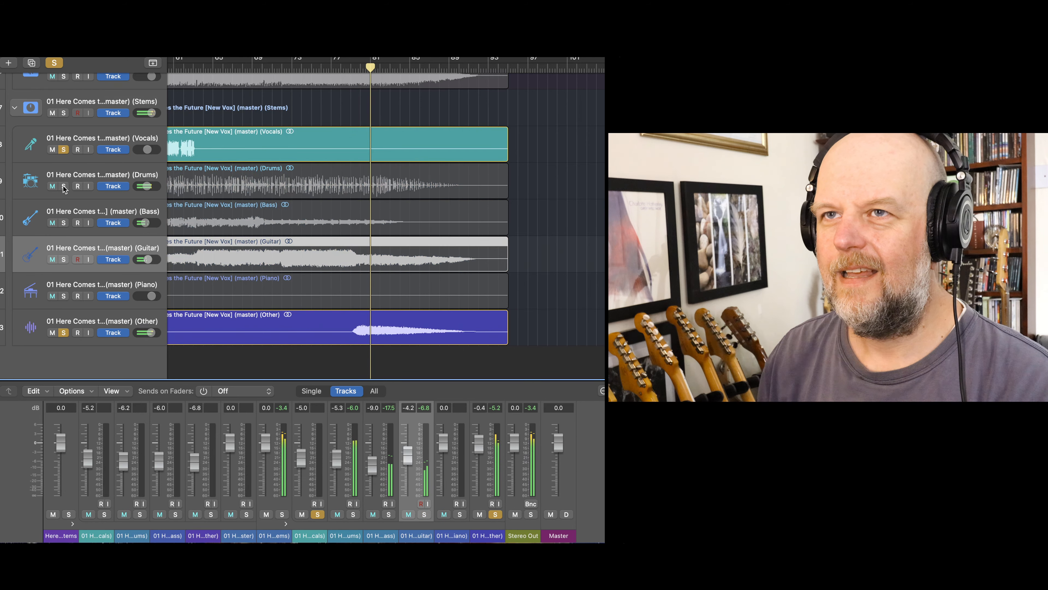
click(64, 150)
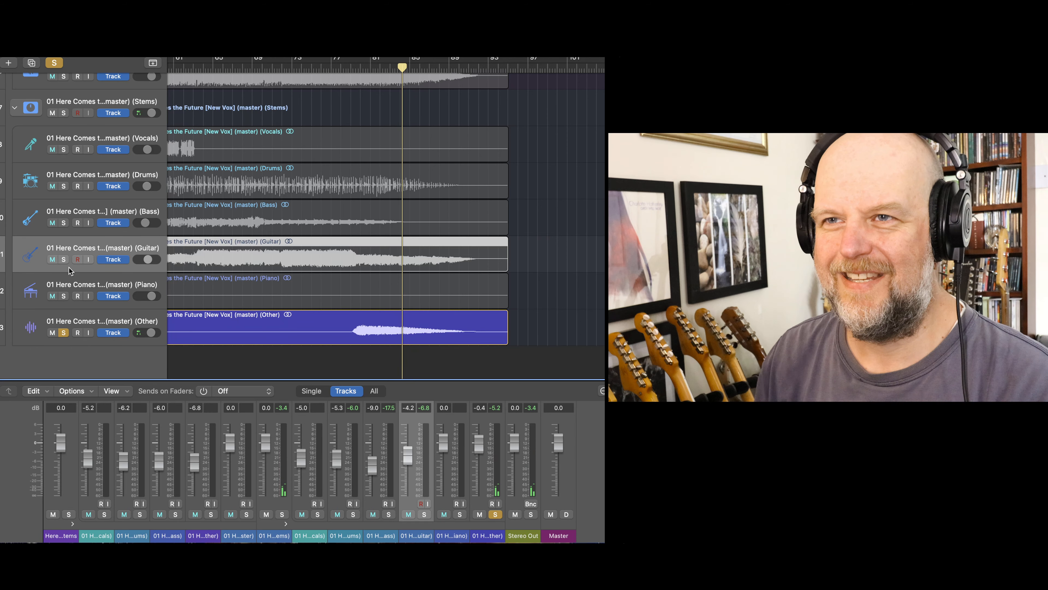
- Solo the Guitar, Bass and Drums stems of the (master) (Stems) stack without Other, and play the ending from about bar 78
click(63, 259)
click(64, 223)
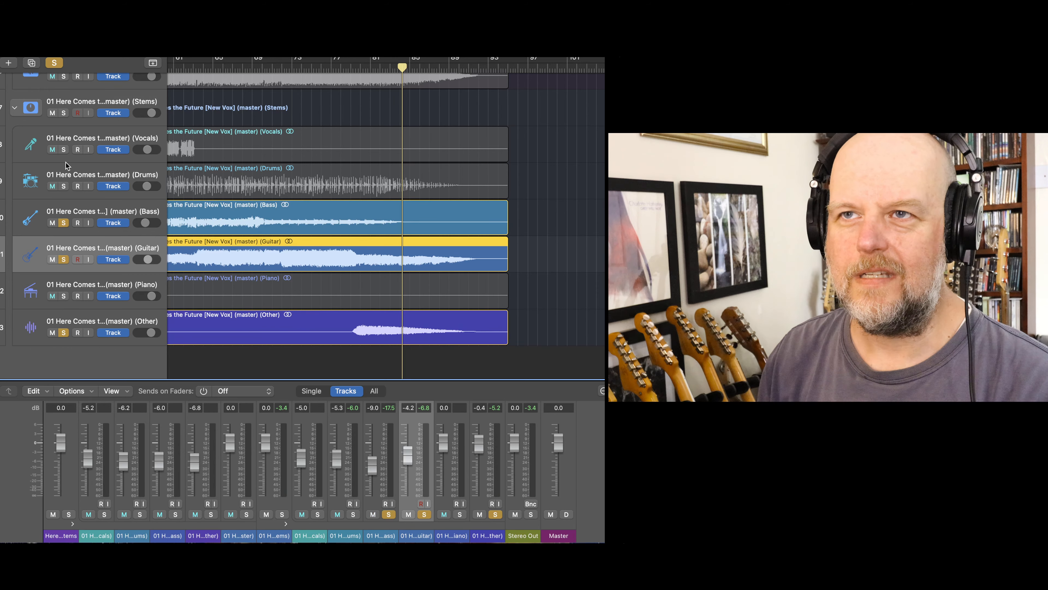
click(63, 186)
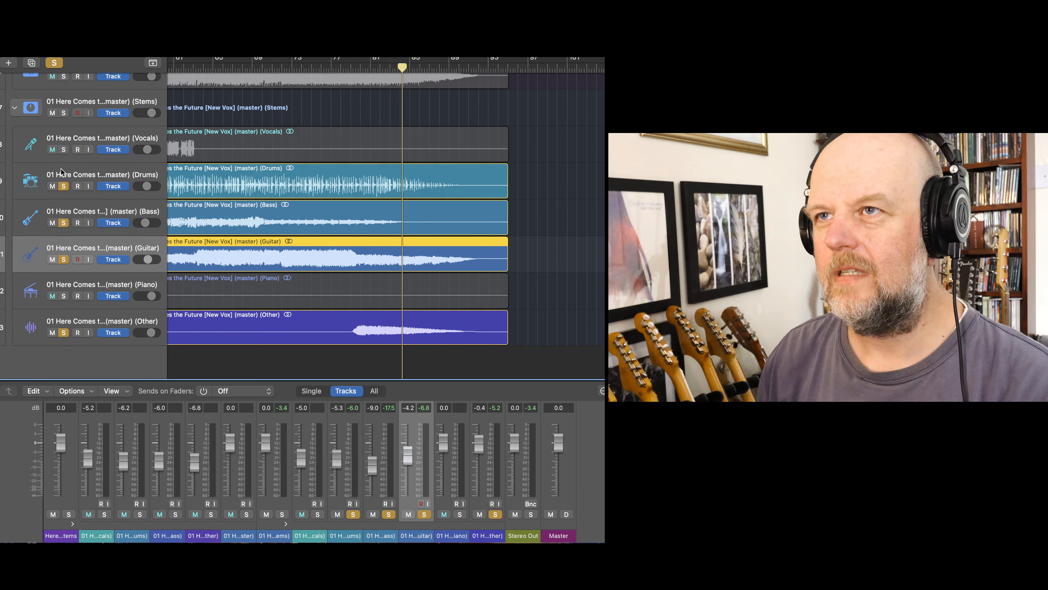
click(63, 332)
click(343, 65)
key(space)
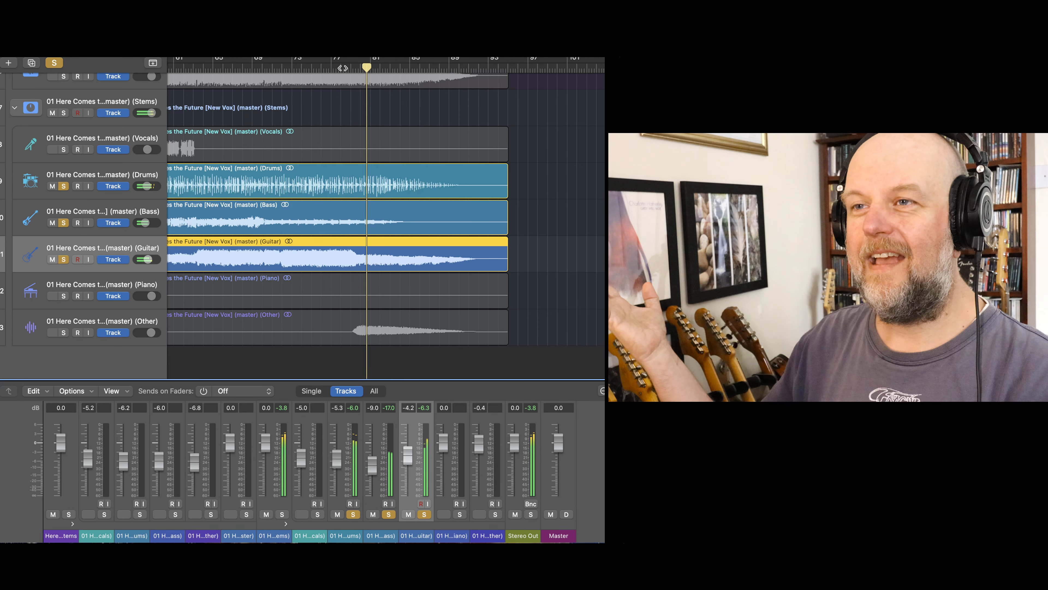
- Replay the ending from about bar 76 and then bar 79, bringing the Other stem into the solo and taking it out again to compare
click(320, 69)
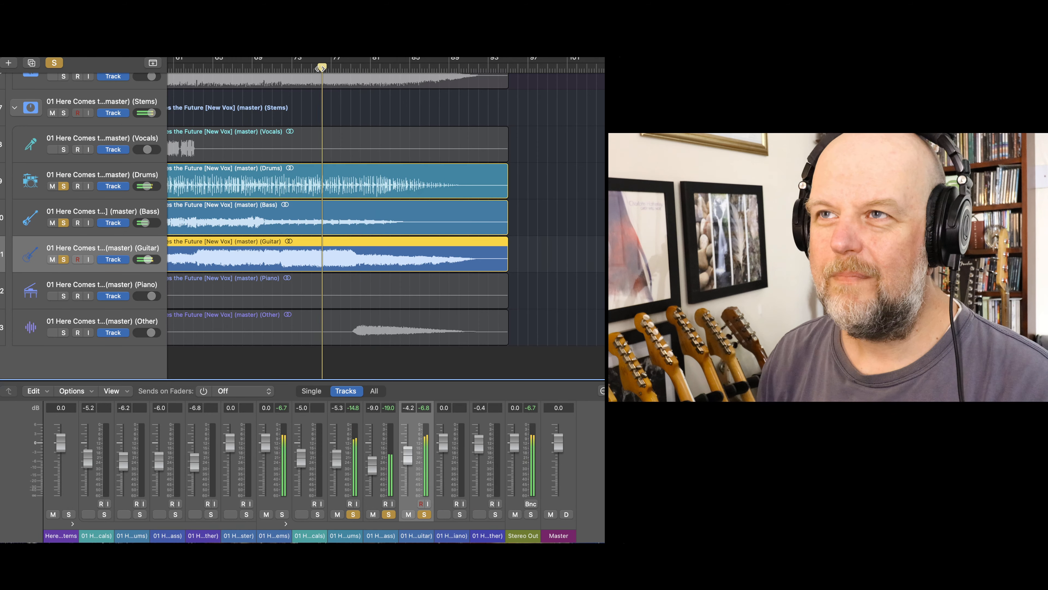
click(351, 68)
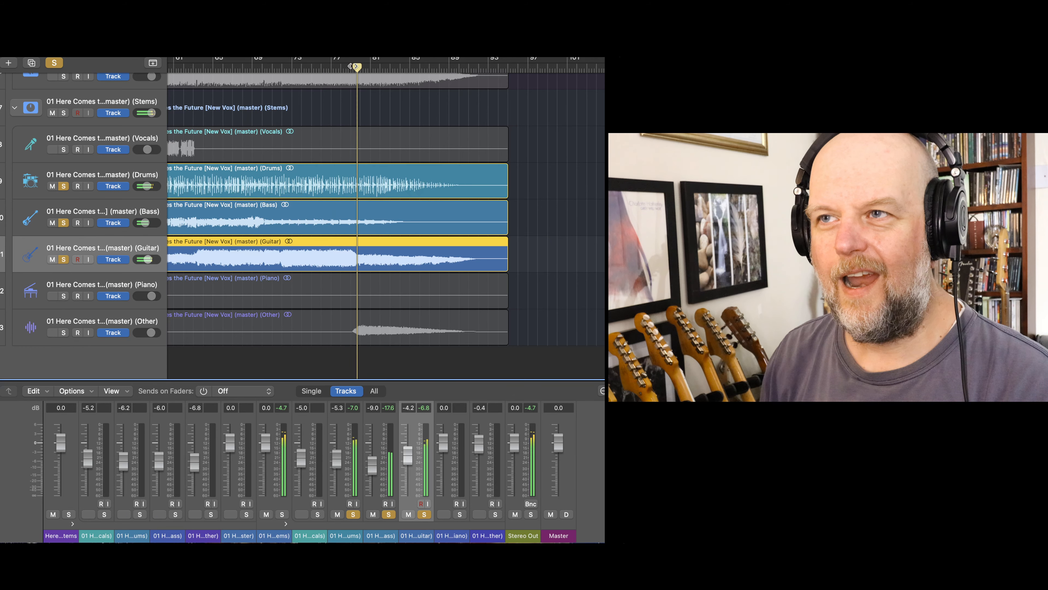
click(63, 333)
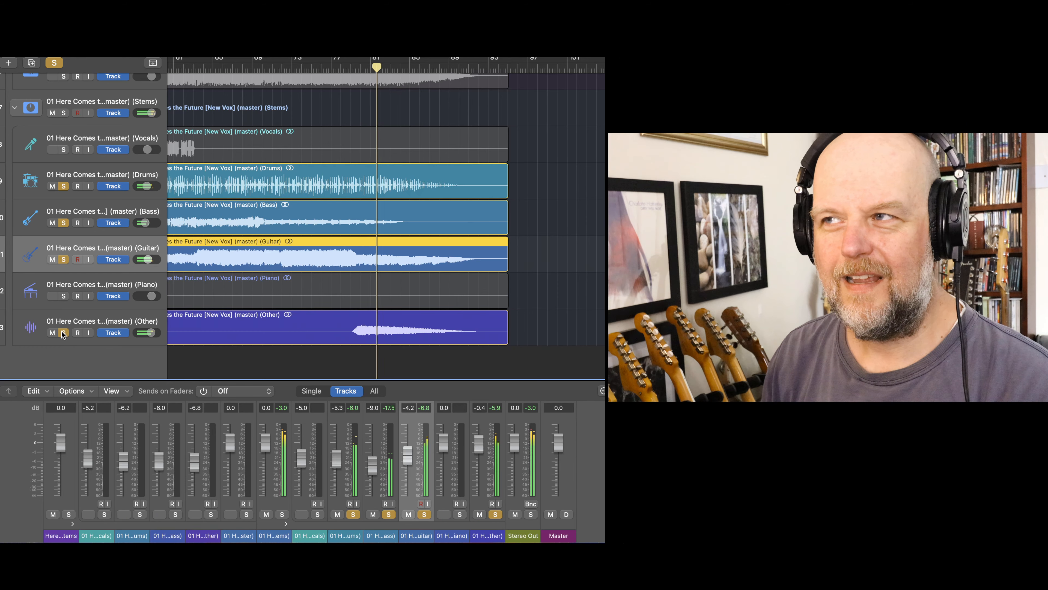
click(63, 332)
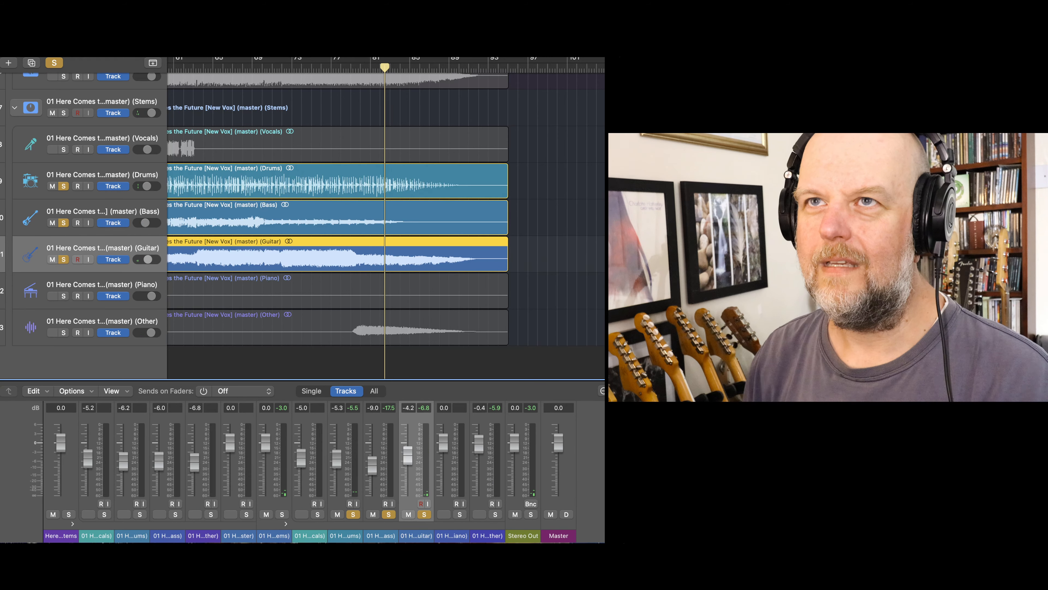
- Close the current project
click(0, 57)
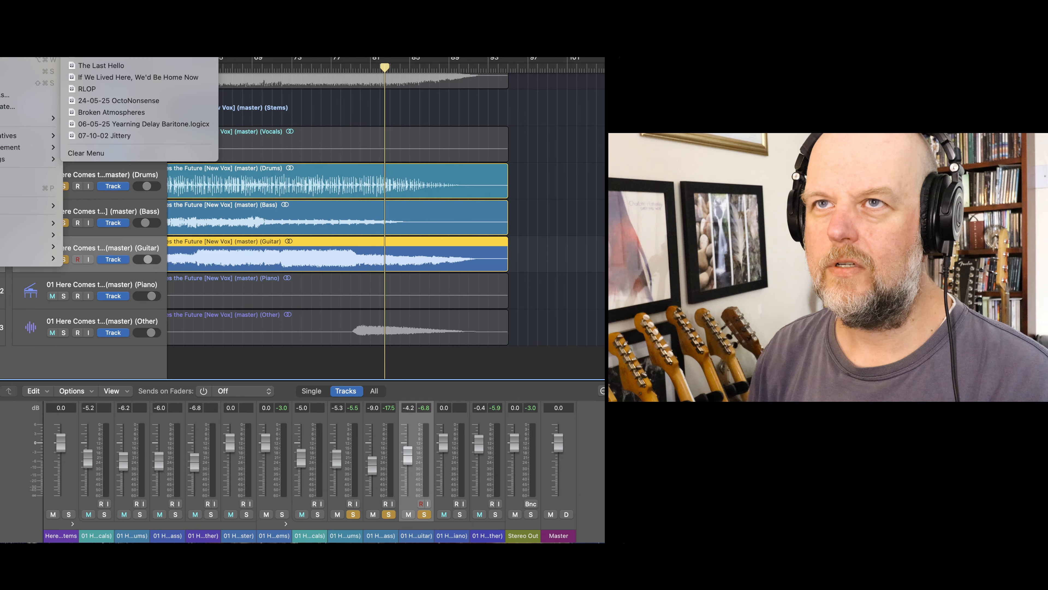
click(0, 57)
click(565, 263)
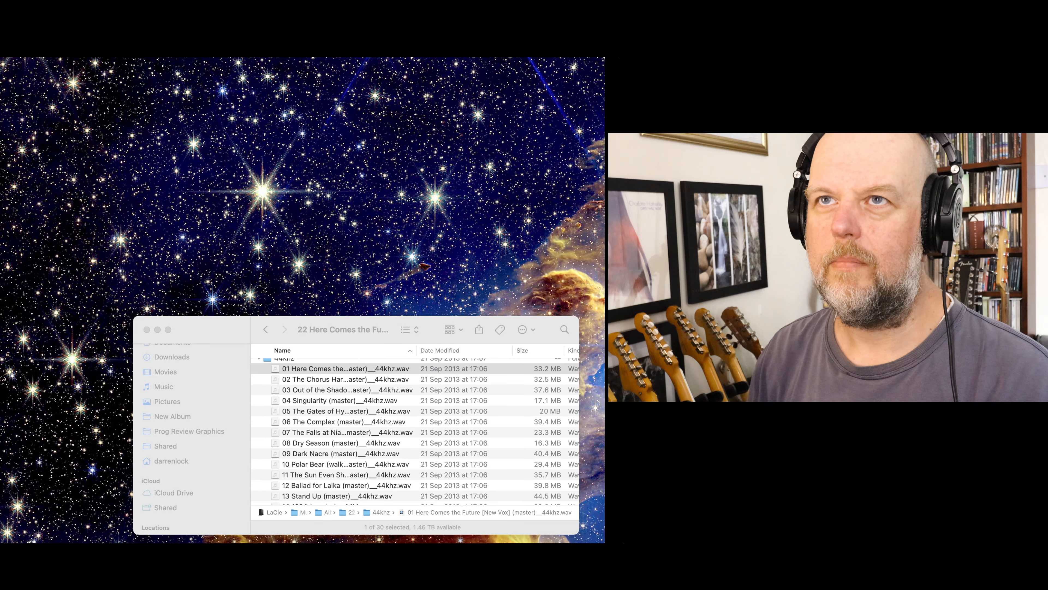
- Create a new project from one of the templates in My Templates
click(1, 57)
click(9, 7)
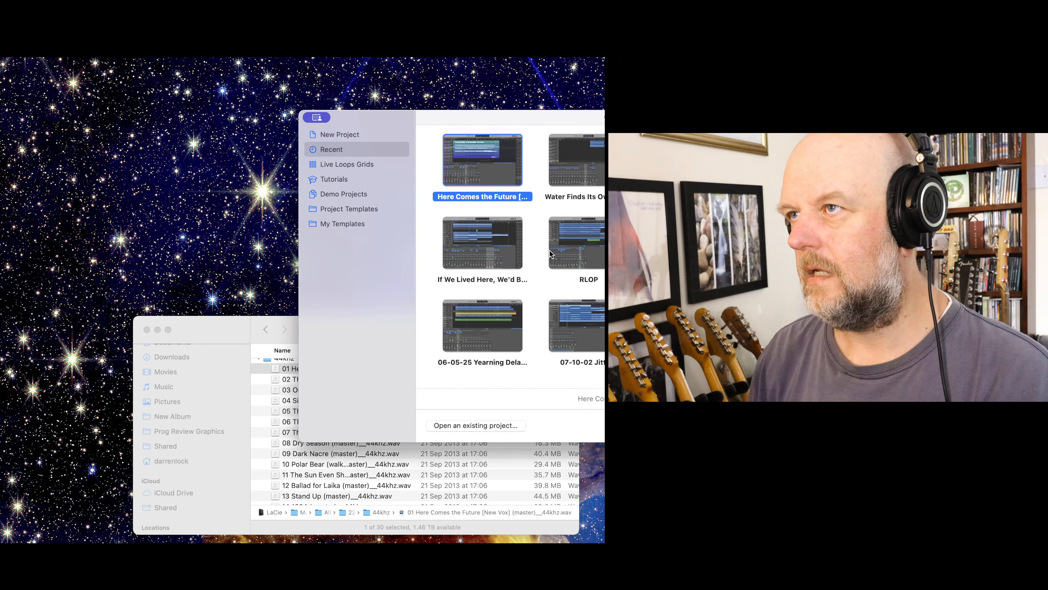
click(362, 225)
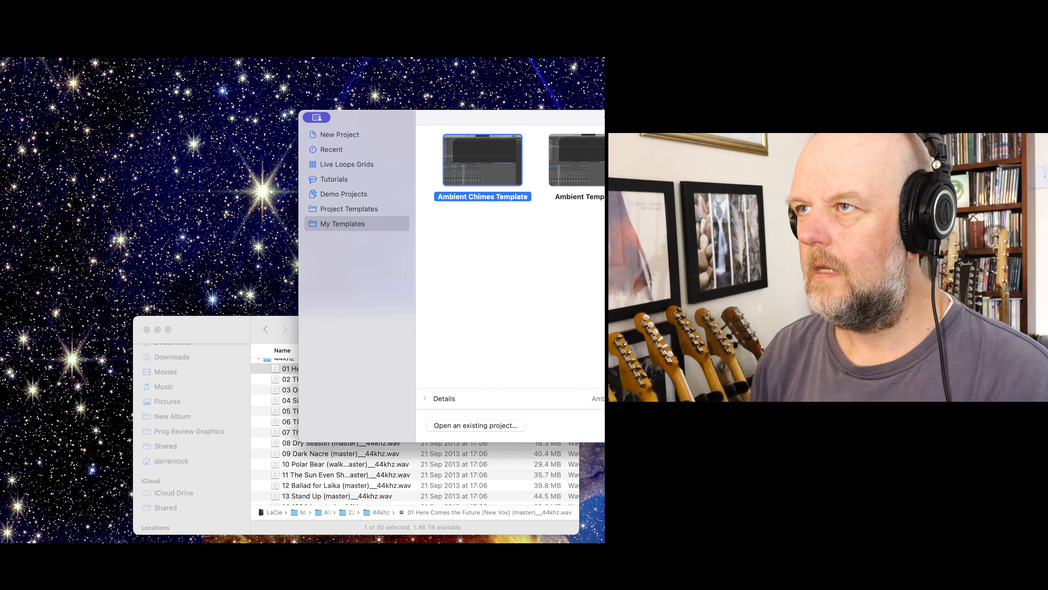
double_click(694, 160)
- In Finder, go back to Albums and open the folder 03 Six of One, Half a Dozen of the Other within 21 God Pays Debts Without Money (2006)
click(266, 333)
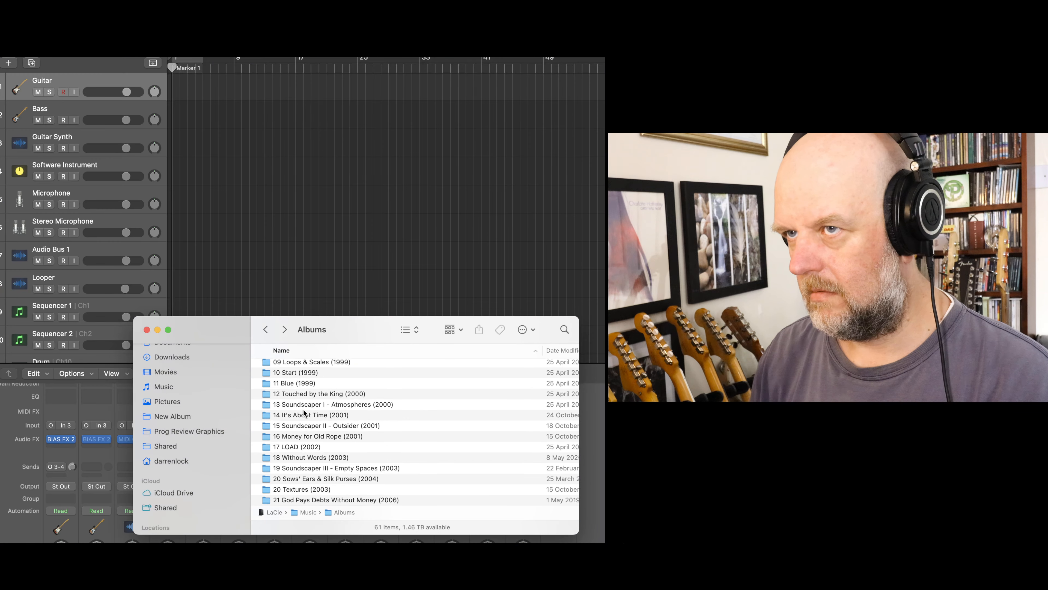
scroll(315, 418, down, 4)
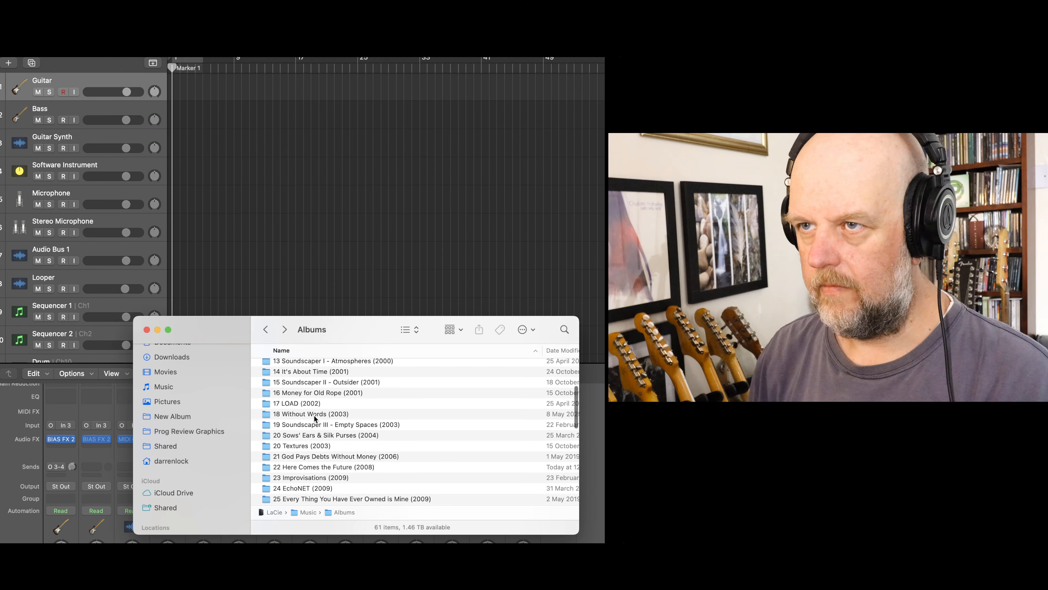
key(super+Tab)
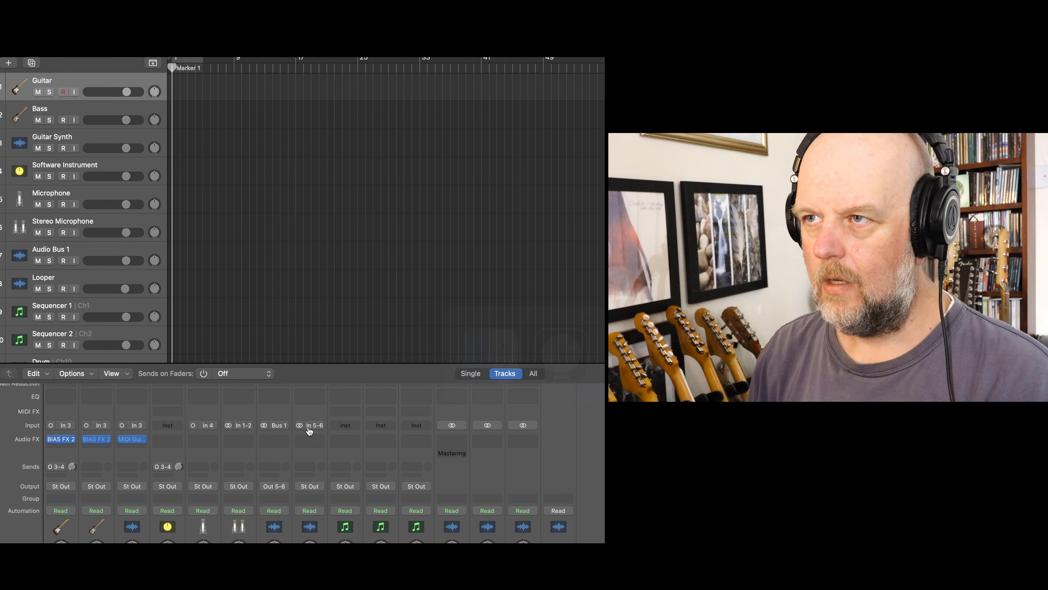
key(super+Tab)
key(super+Tab)
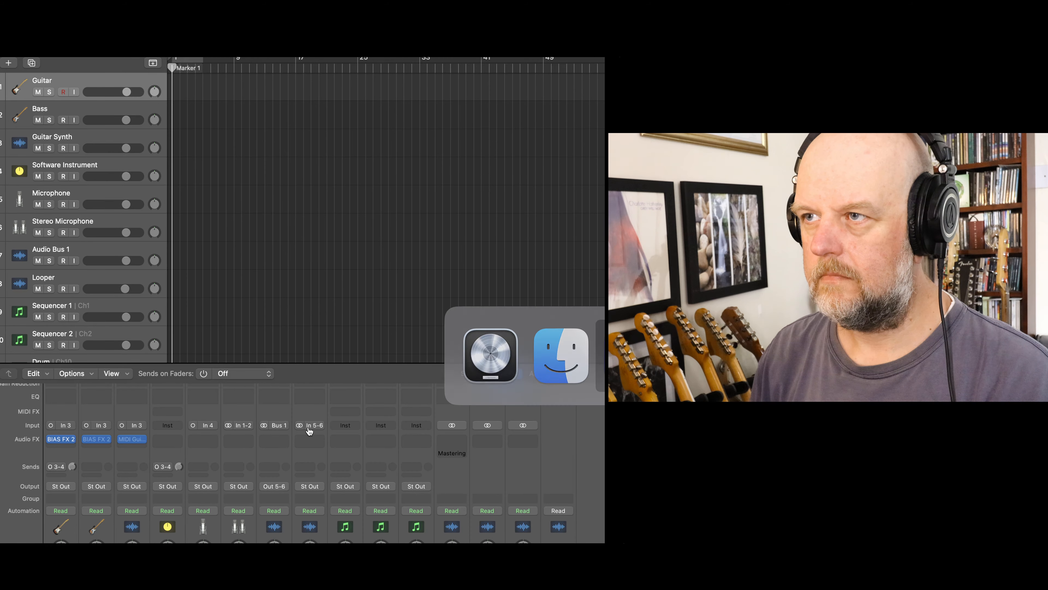
click(309, 427)
key(super+Tab)
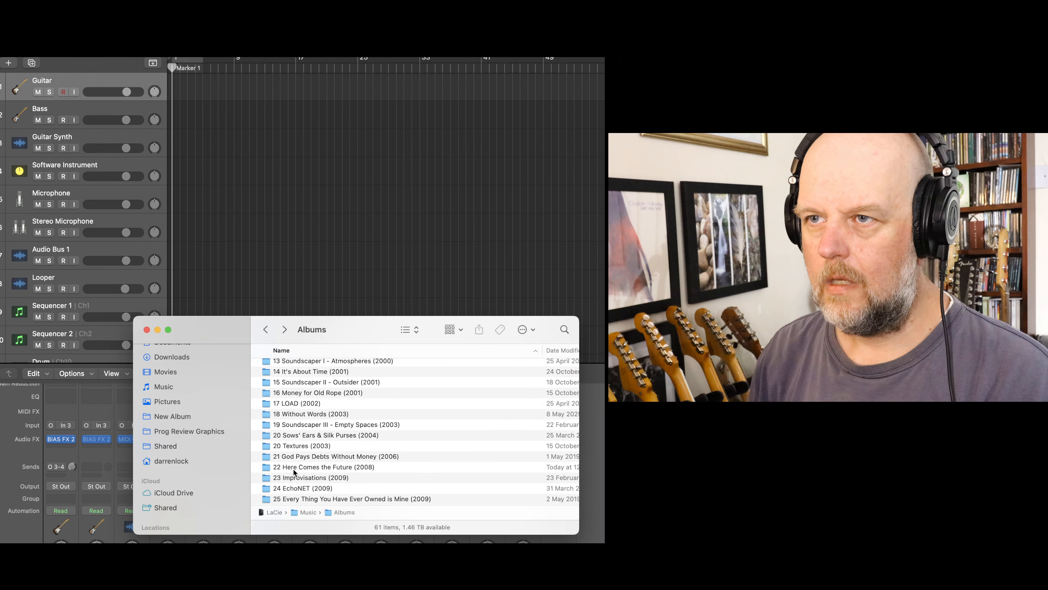
double_click(302, 457)
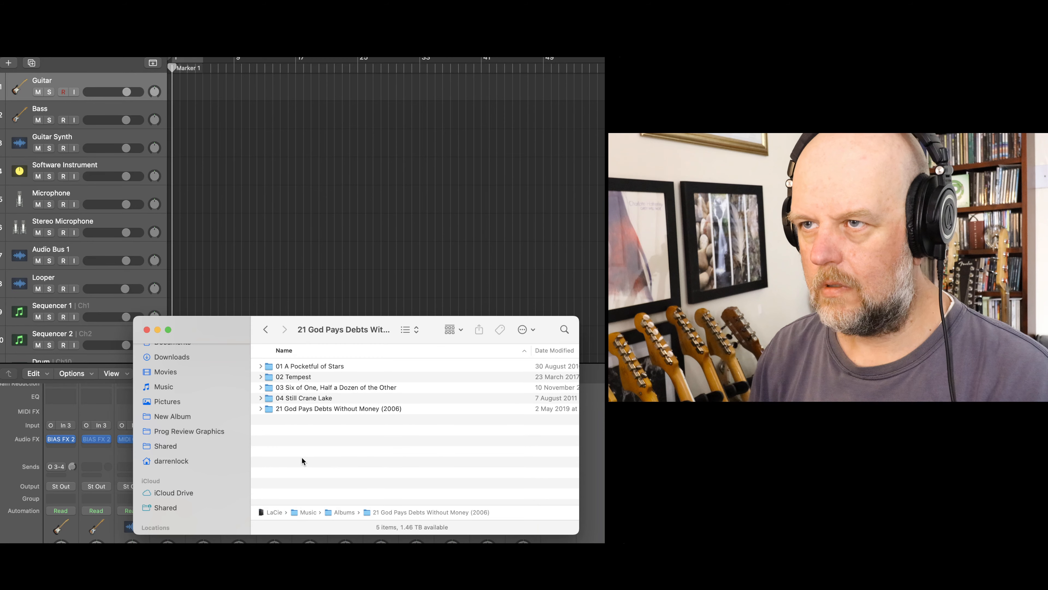
double_click(296, 388)
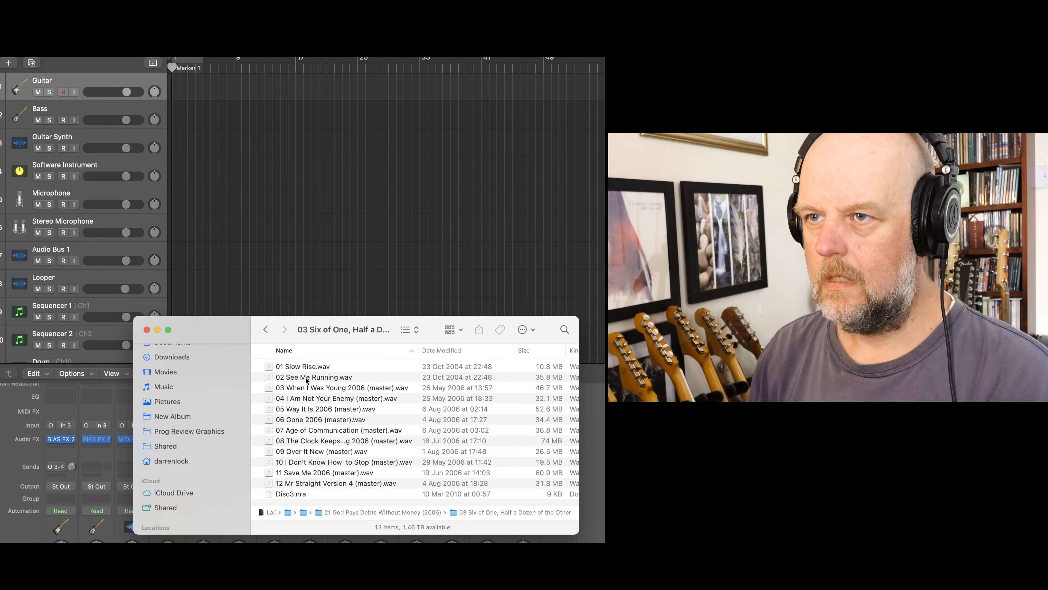
- Import 12 Mr Straight Version 4 (master).wav onto a new track below Drum at the project start, changing the project sample rate to 44.1 kHz
scroll(107, 240, down, 5)
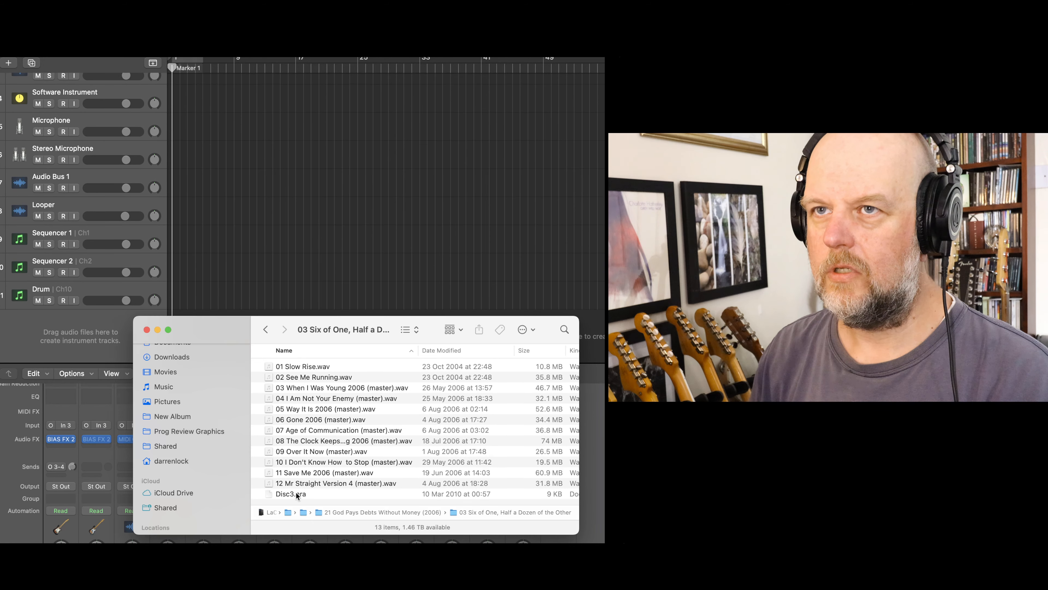
drag(306, 486, 196, 312)
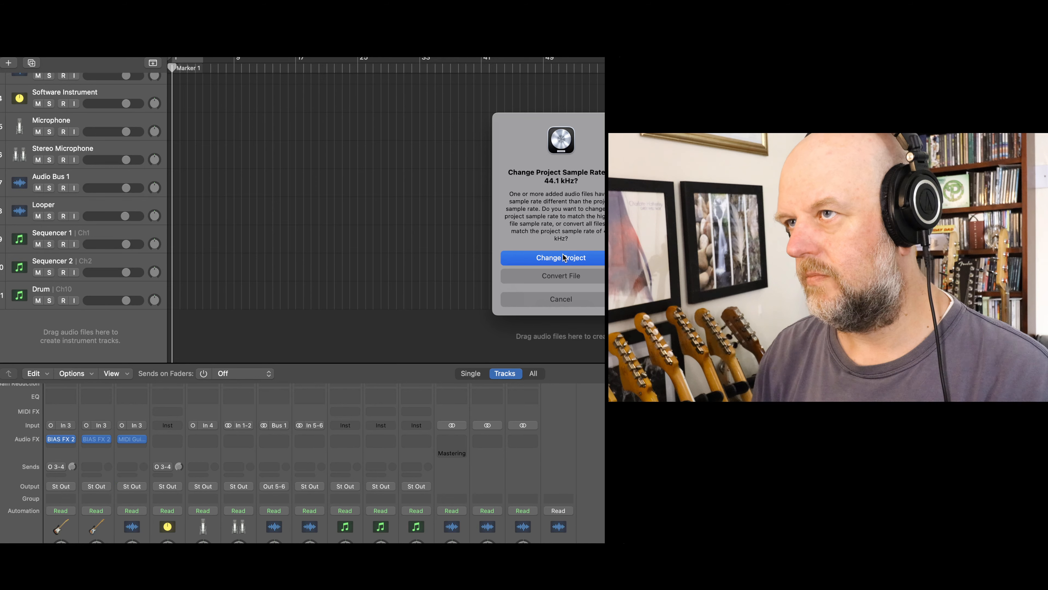
click(535, 260)
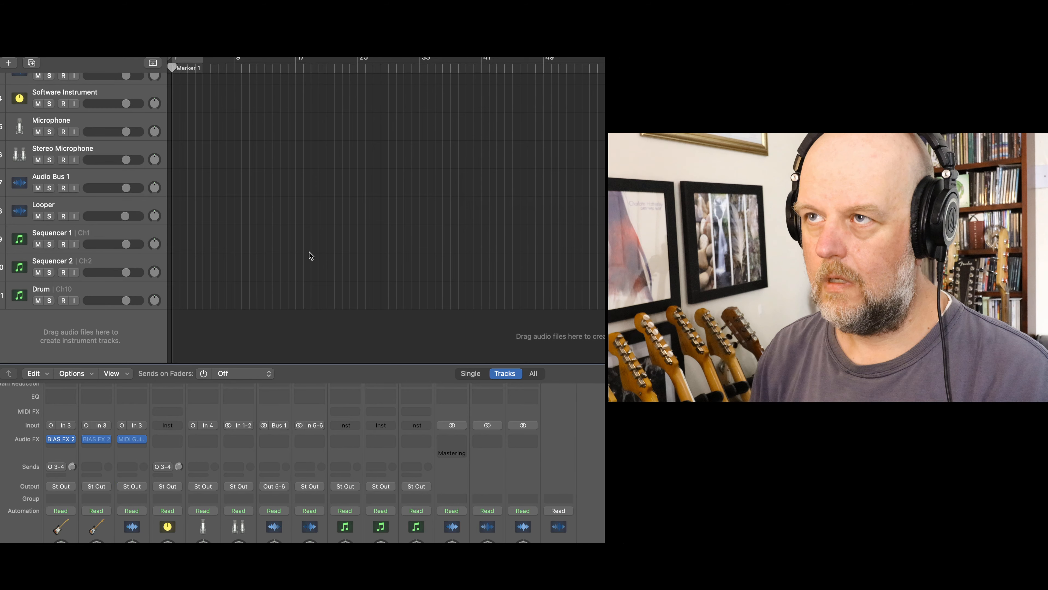
drag(270, 315, 222, 315)
- Run Stem Splitter on the 12 Mr Straight Version 4 (master) region, separating Vocals, Drums, Bass, Guitar, Piano and Other
right_click(229, 329)
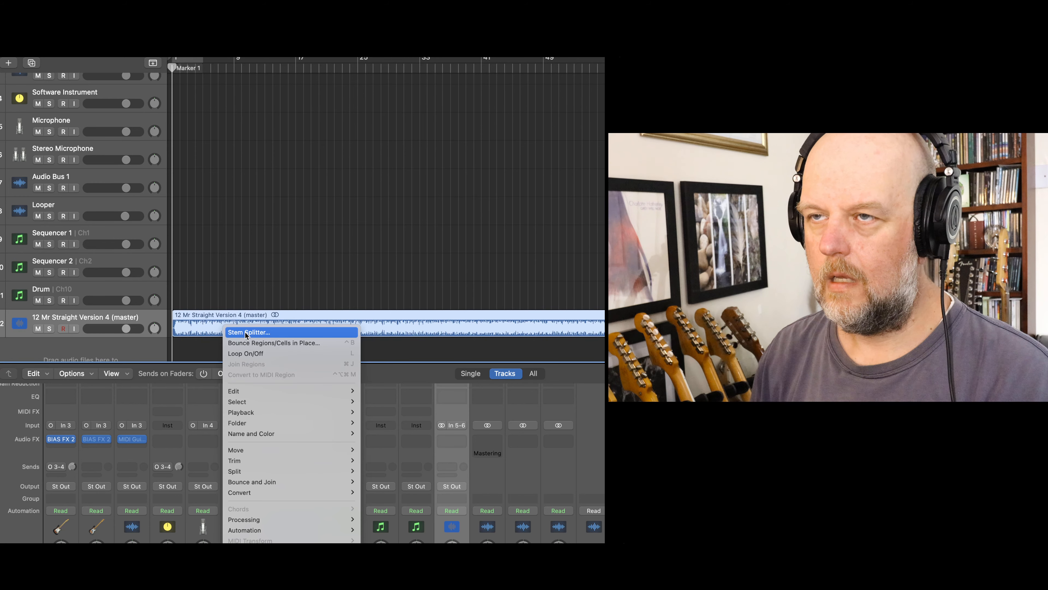
key(super+Tab)
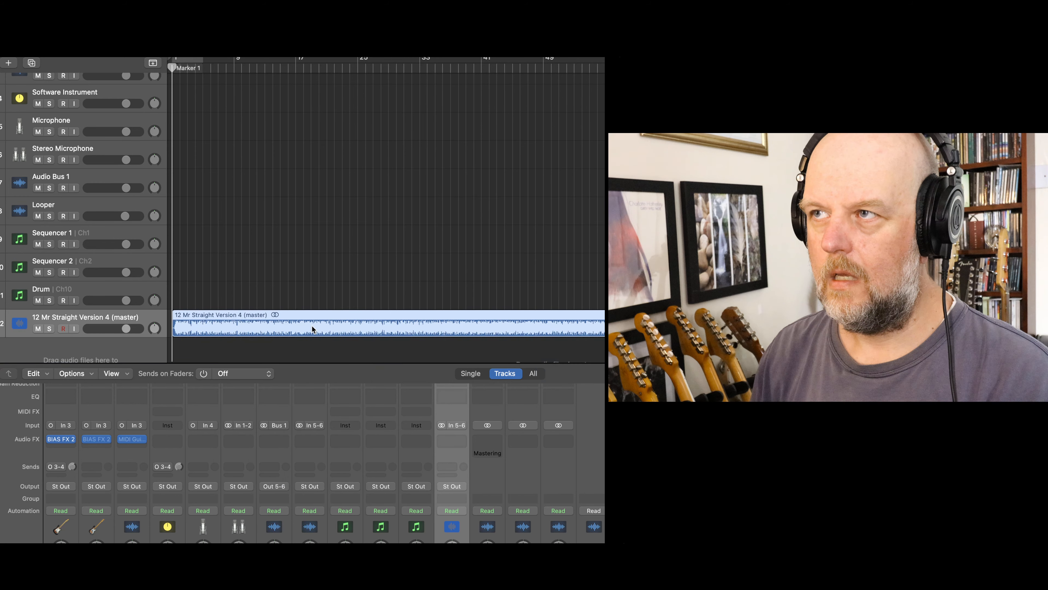
right_click(209, 326)
click(225, 330)
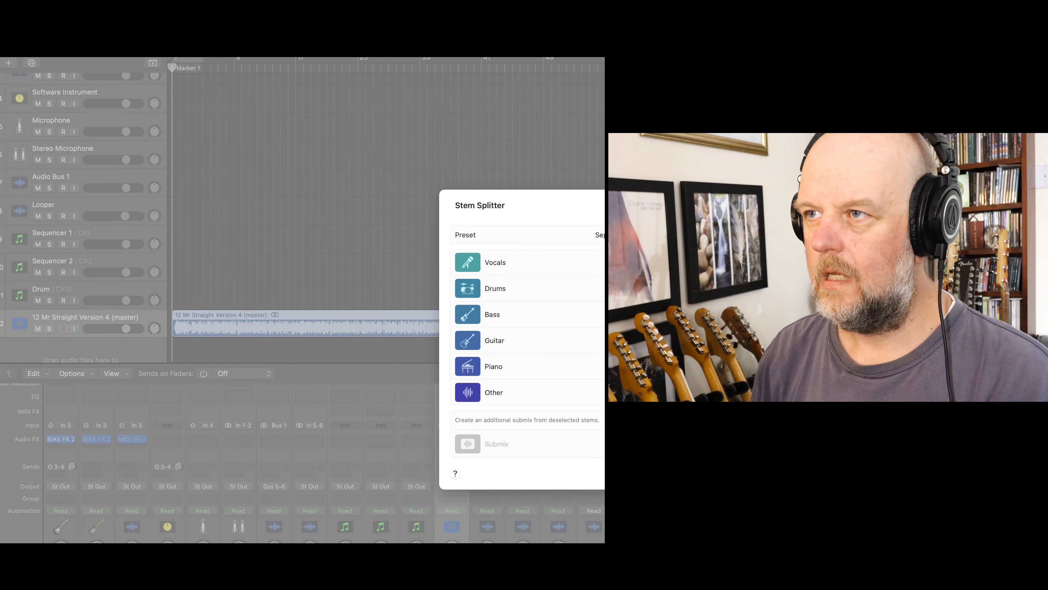
key(Return)
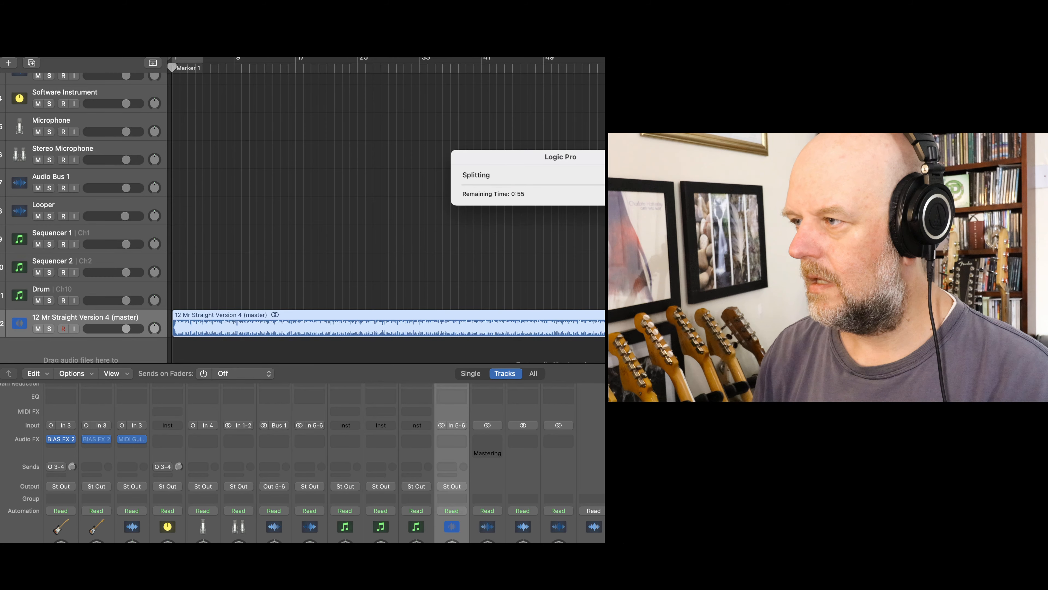
drag(543, 149, 324, 184)
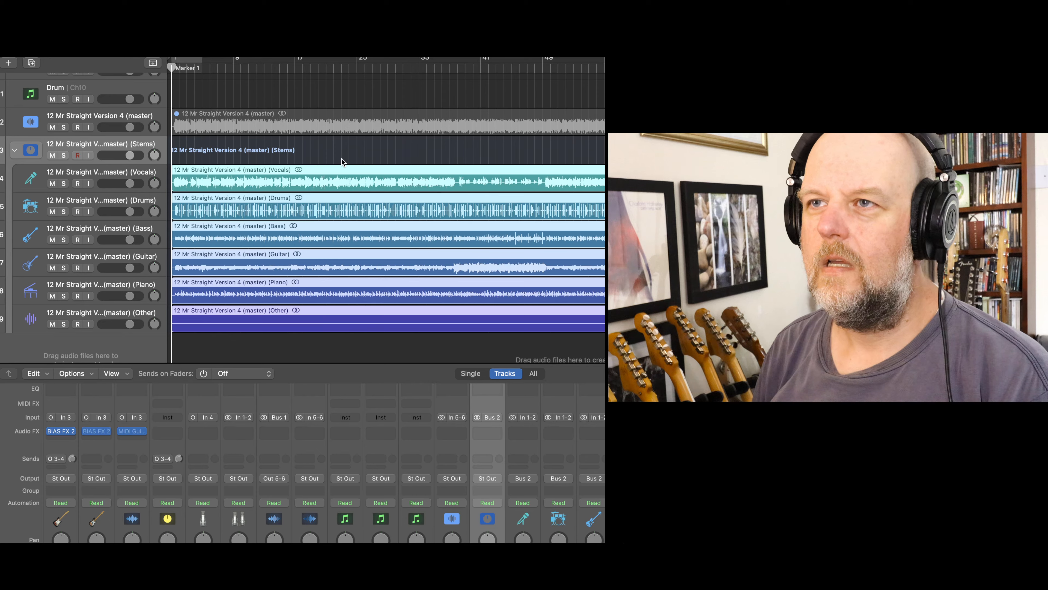
- Narrow the project window, solo the 12 Mr Straight Version 4 Piano stem with no mute on it, and play it from the start
scroll(342, 159, down, 1)
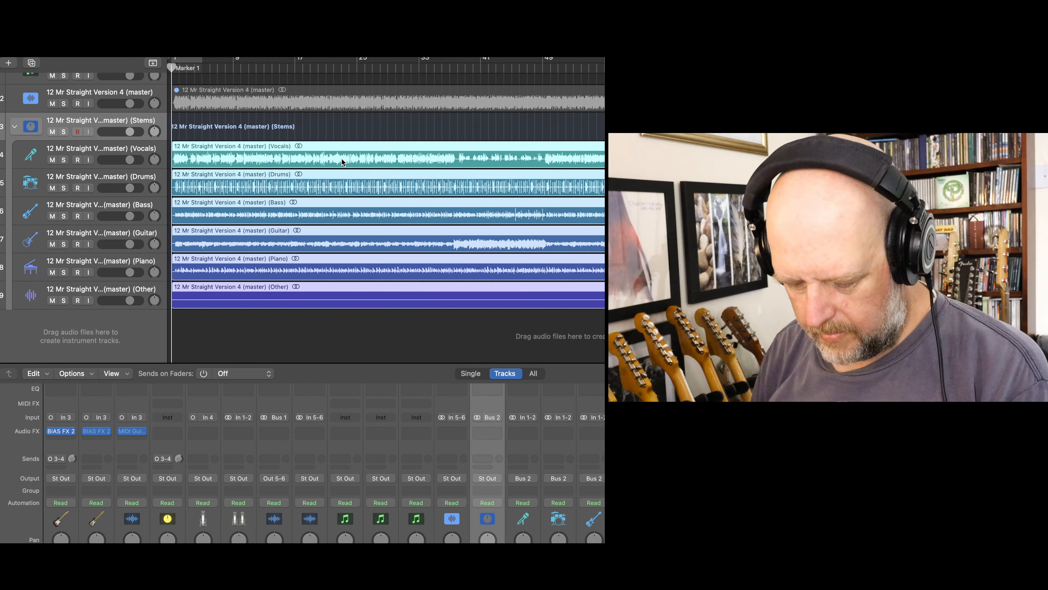
drag(1007, 298, 612, 297)
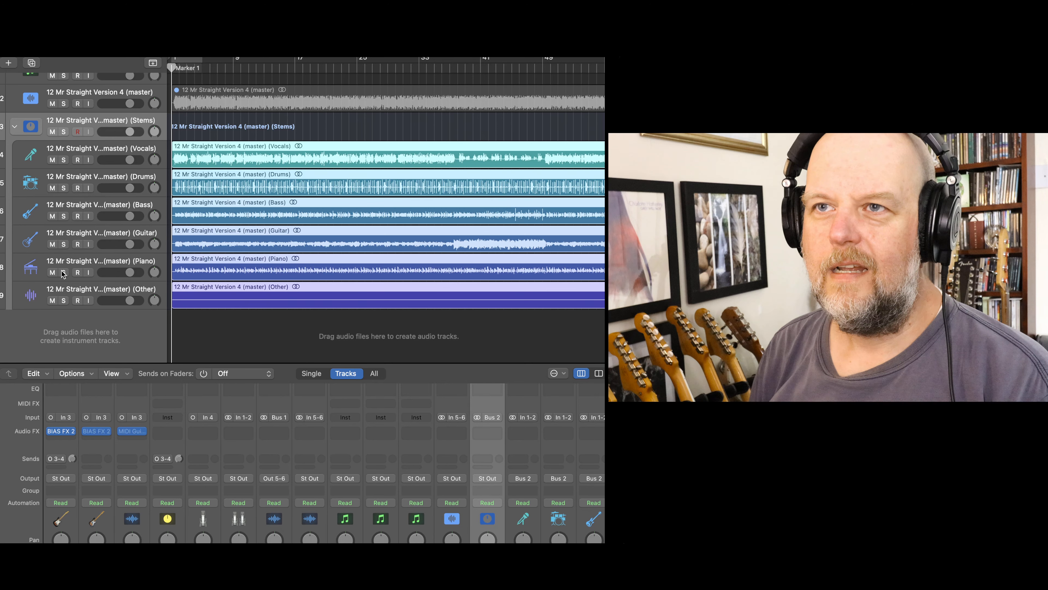
click(53, 272)
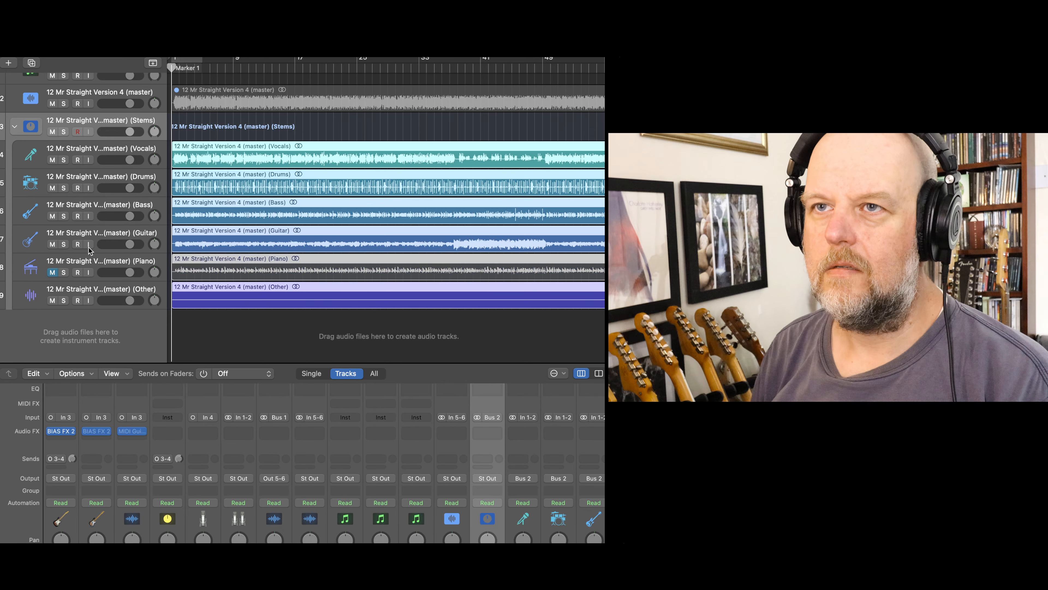
click(52, 272)
click(64, 272)
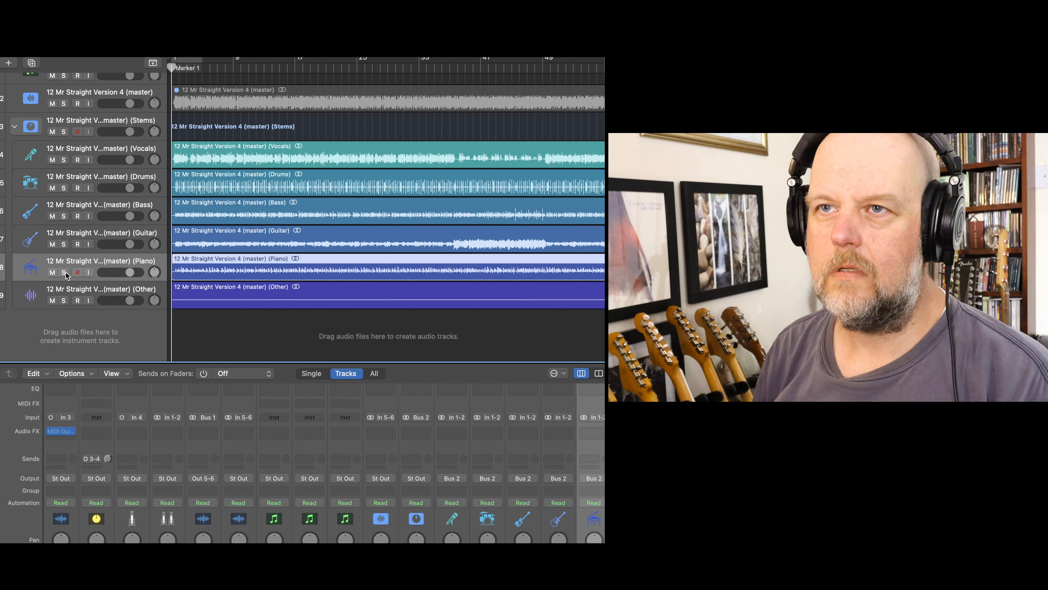
key(space)
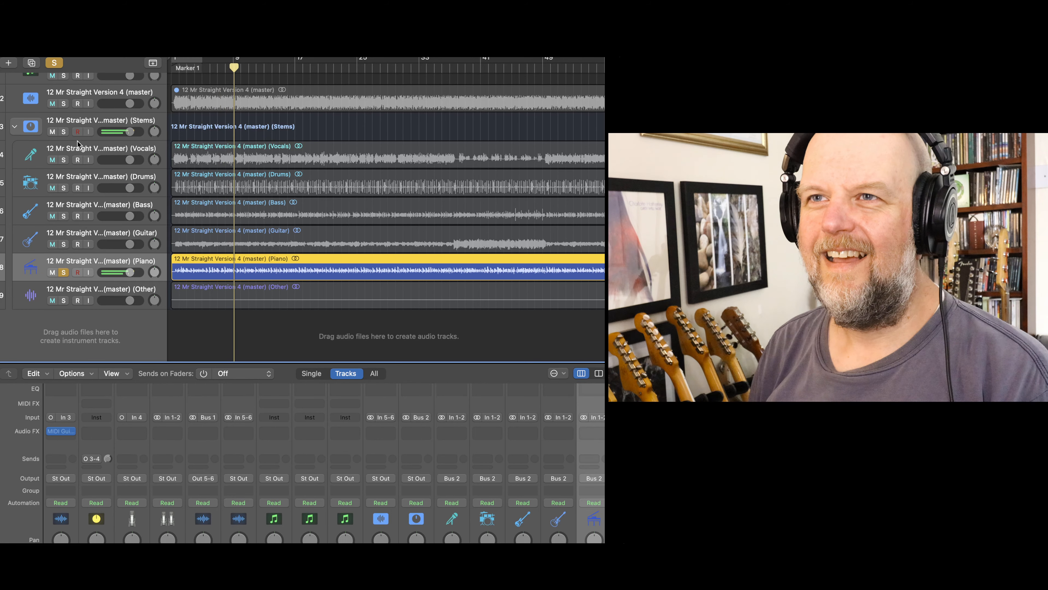
- Add the Drums, Bass and Guitar stems to the Piano solo, and play the vocal-free mix from the beginning of the song
click(64, 188)
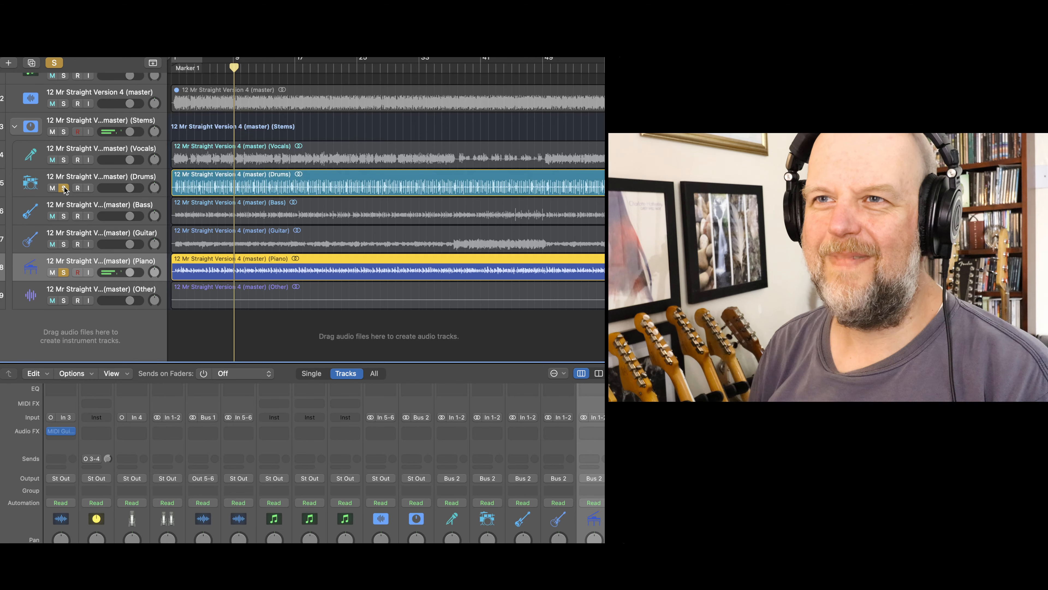
click(63, 216)
click(63, 244)
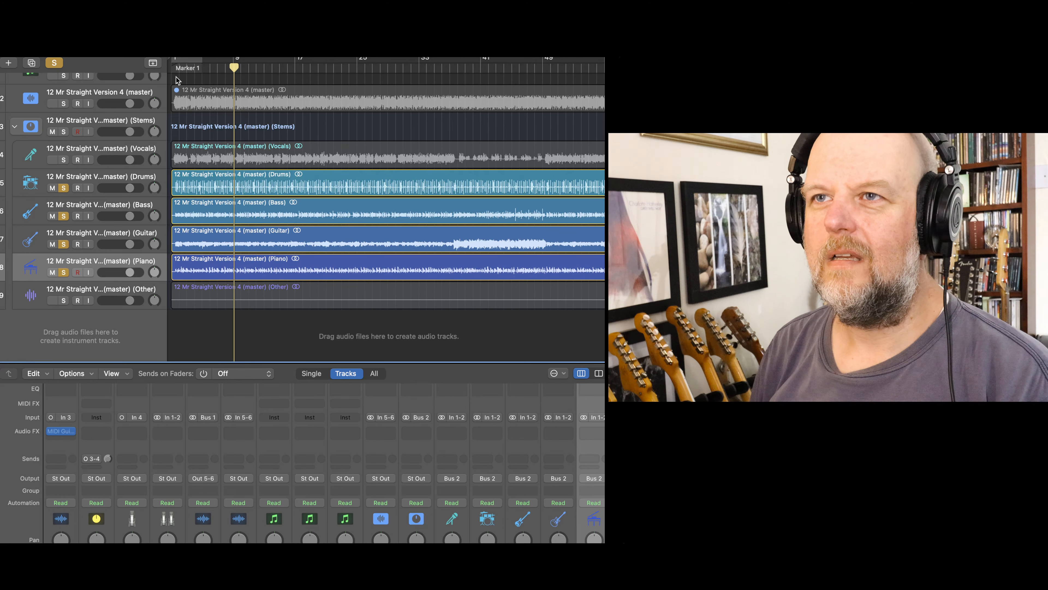
scroll(181, 74, up, 1)
drag(178, 68, 174, 68)
key(space)
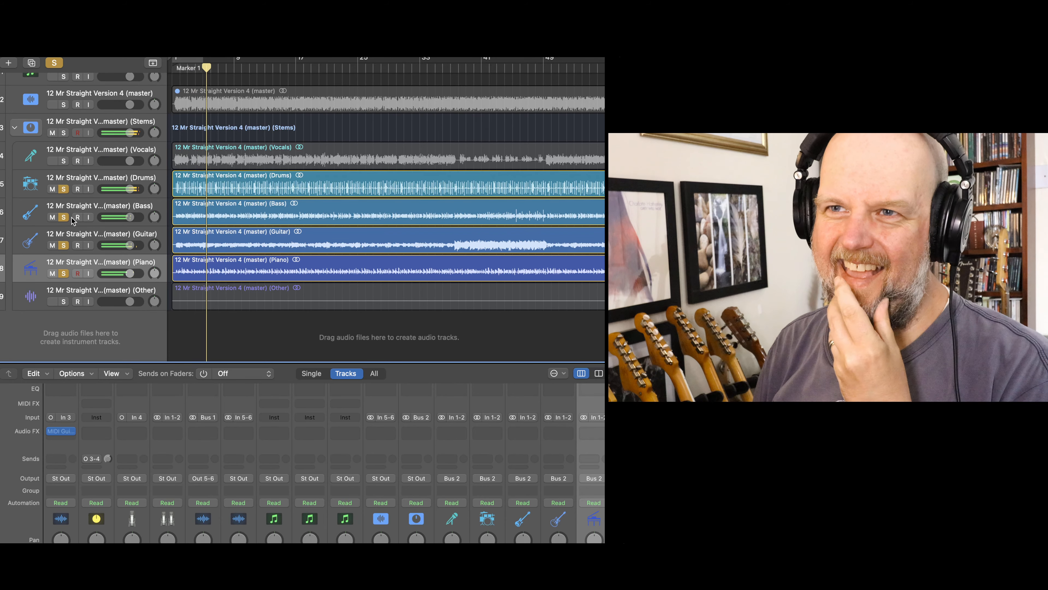
- Take the Drums, Bass and Piano stems out of the solo during playback to hear the Guitar stem alone
click(64, 189)
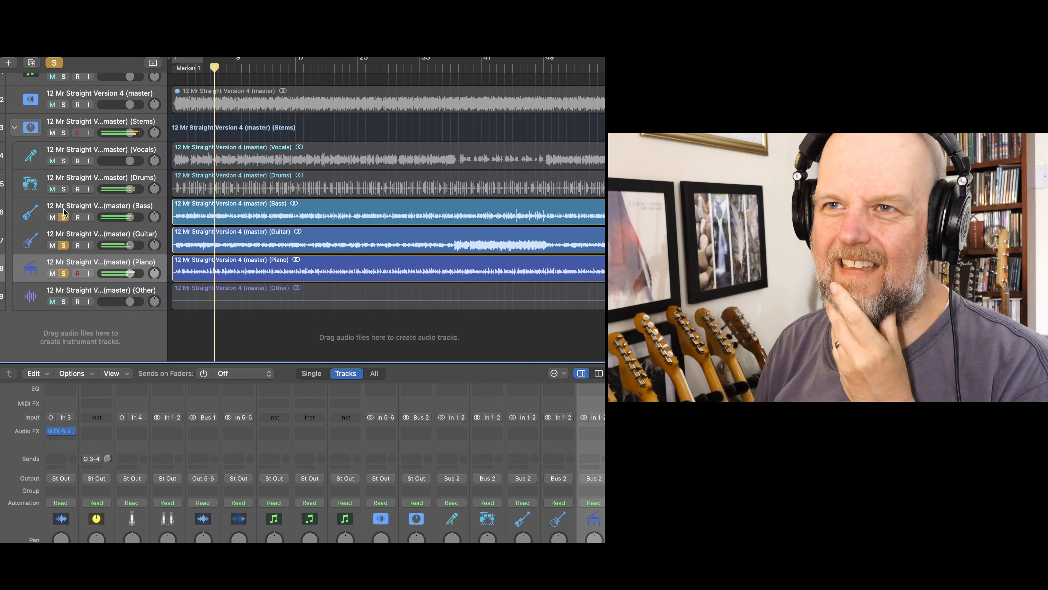
click(63, 218)
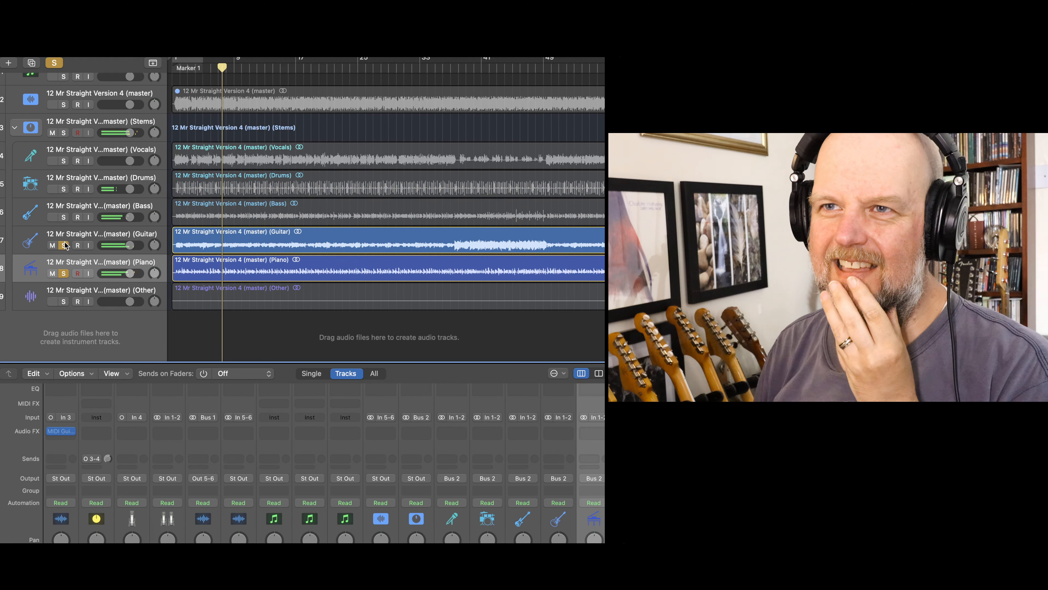
click(63, 273)
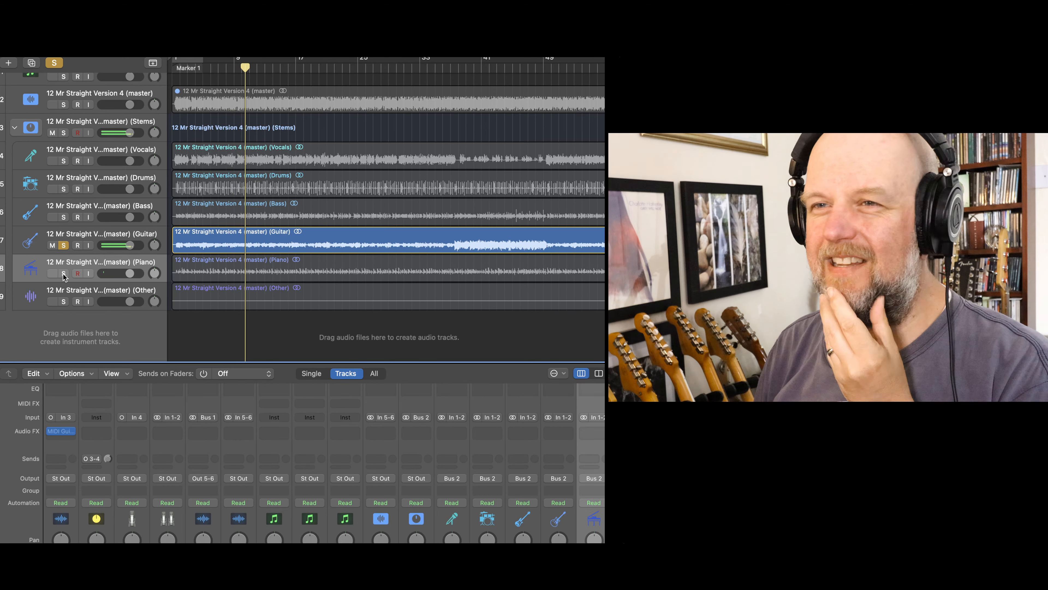
- Switch the solo from Guitar to the Piano stem alone, and from Piano to the Bass stem alone, while playback continues
click(63, 273)
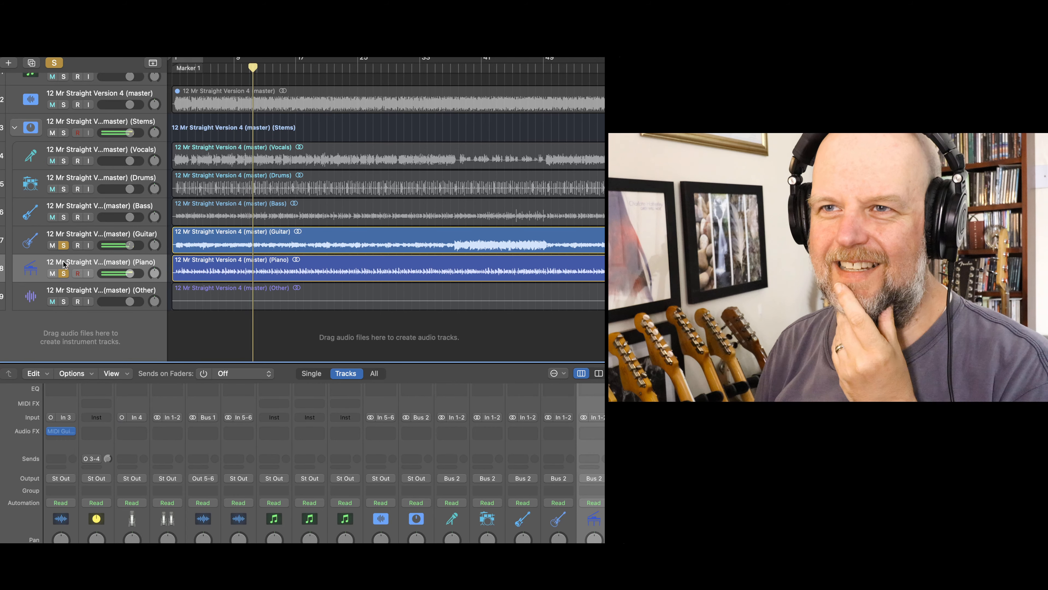
click(63, 245)
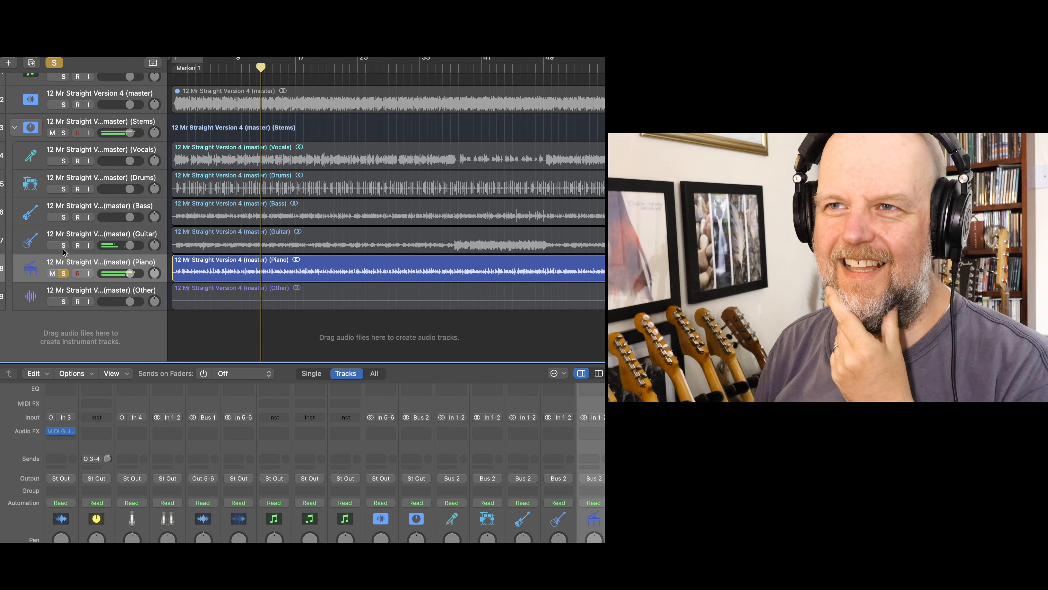
click(63, 217)
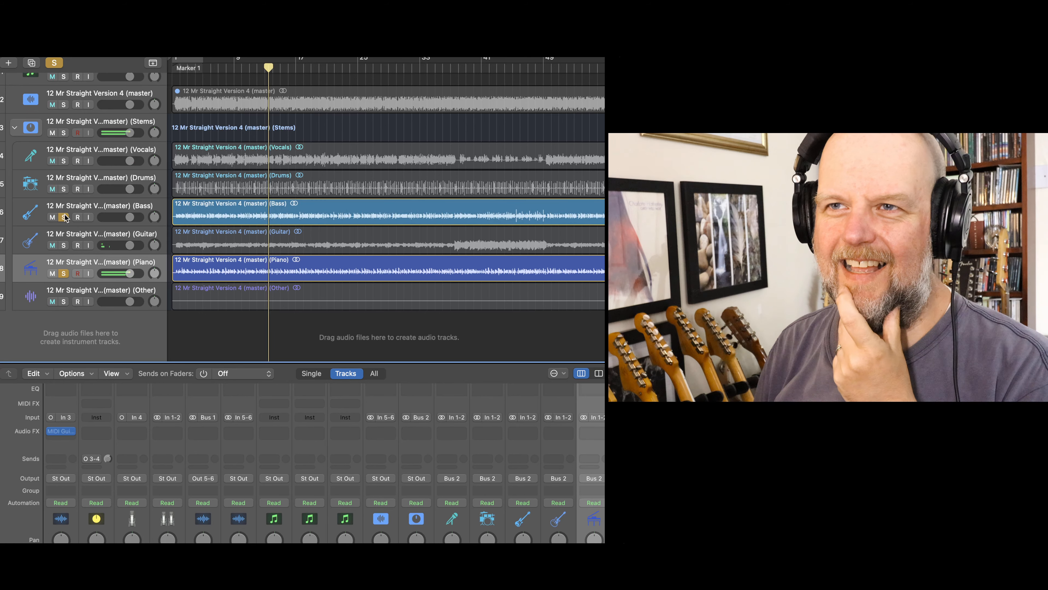
click(64, 273)
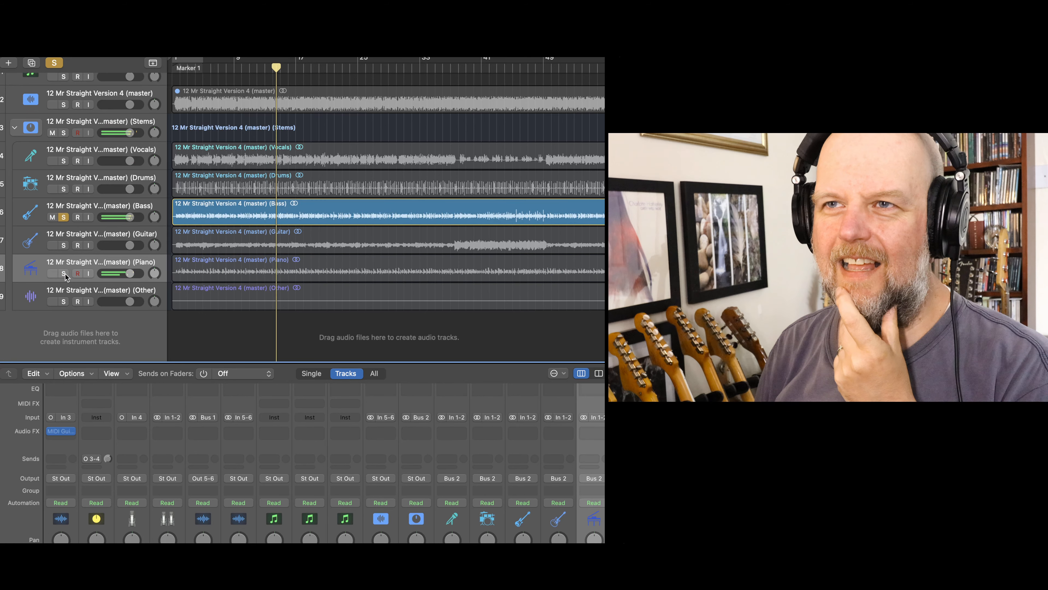
- Build the vocal-free mix back up during playback by adding Drums to the soloed Bass, followed by the Piano and Guitar stems
click(64, 189)
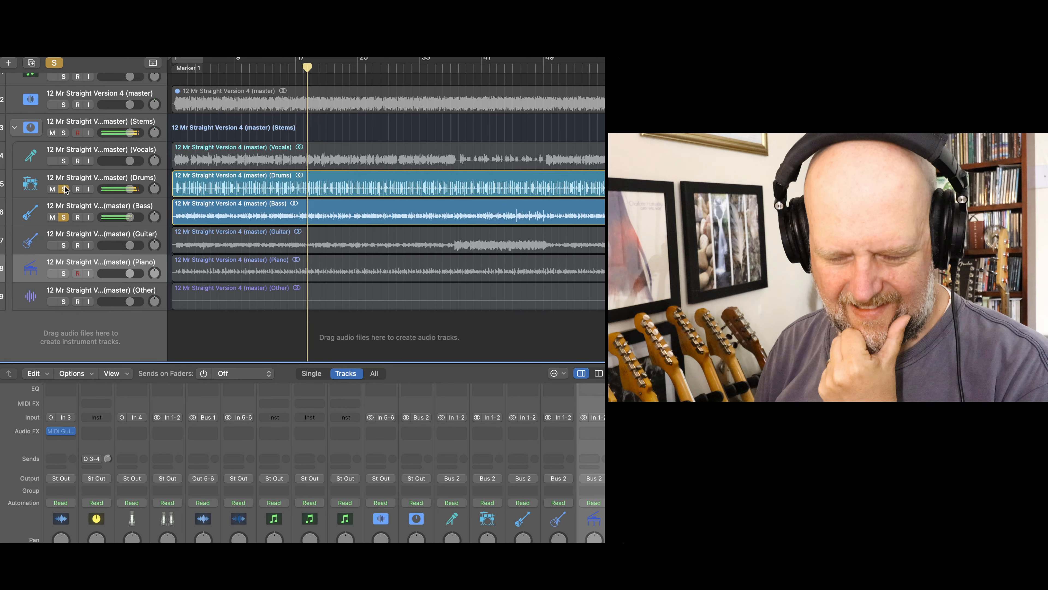
click(63, 272)
click(67, 249)
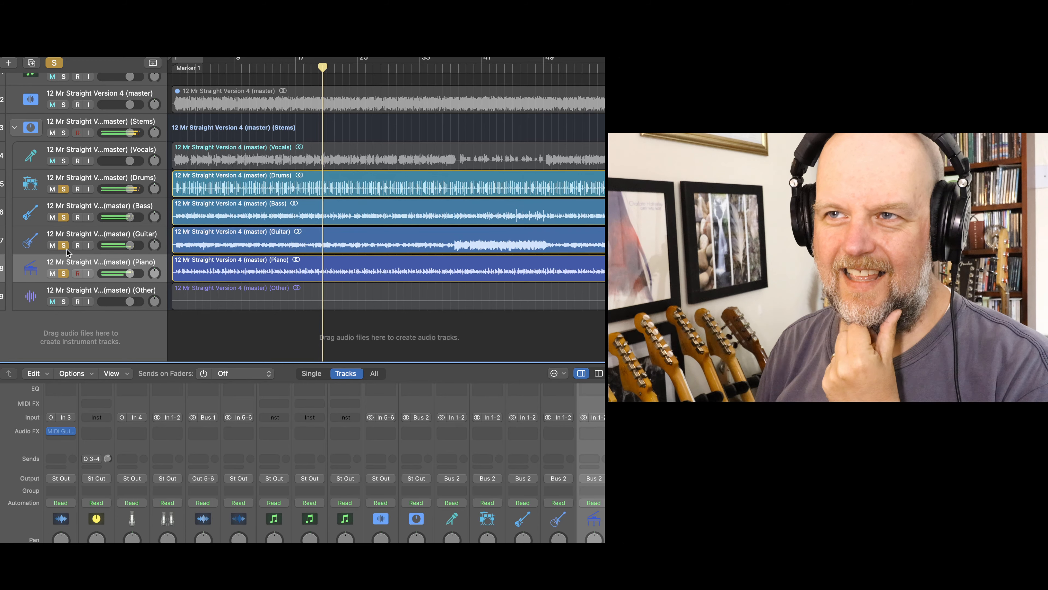